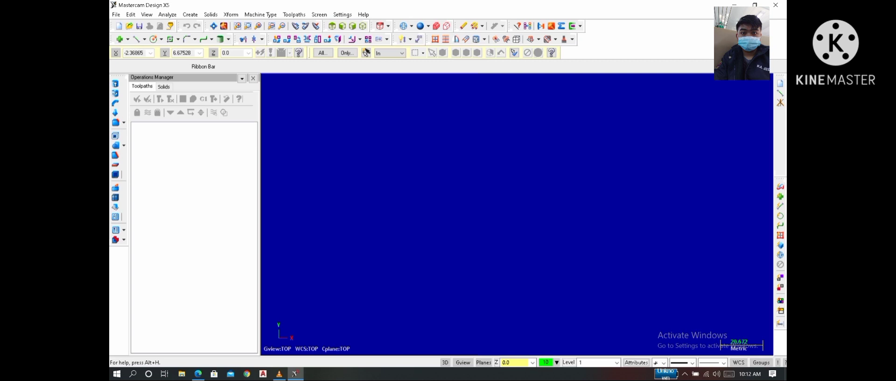
- Show the coordinate axes and consult the flange drawing in OTOMASI.pdf in the browser
key("F9")
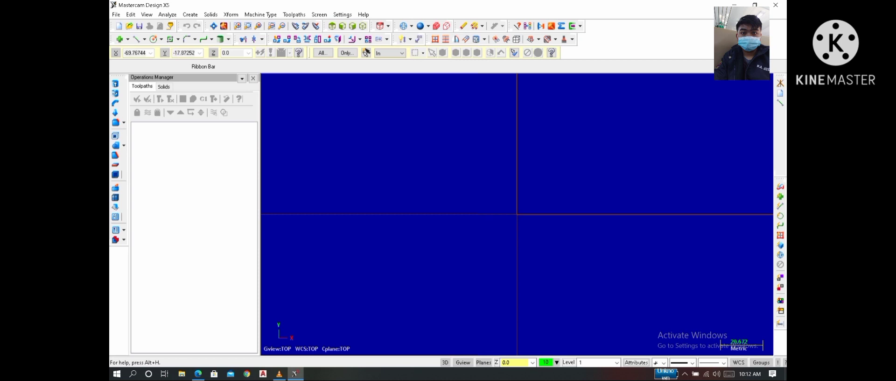
mouse_move(198, 373)
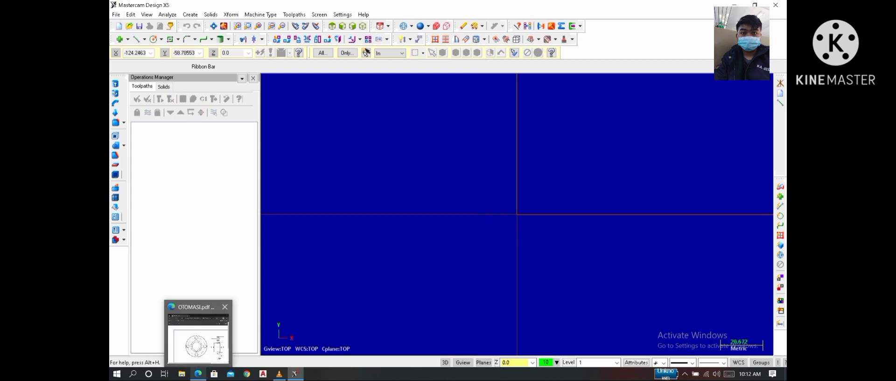
left_click(197, 338)
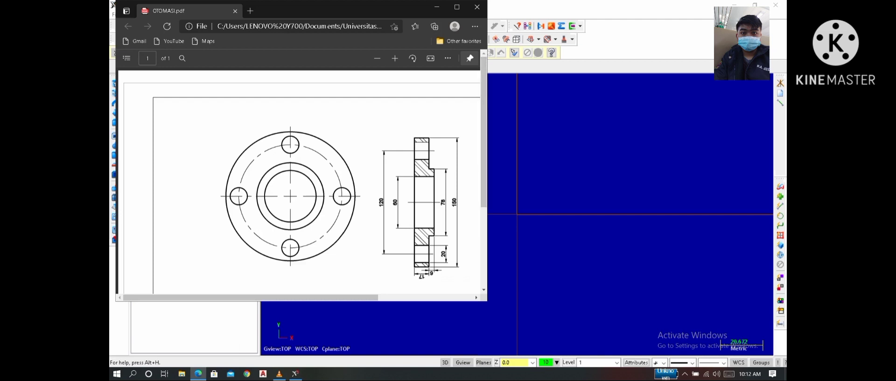
left_click(537, 168)
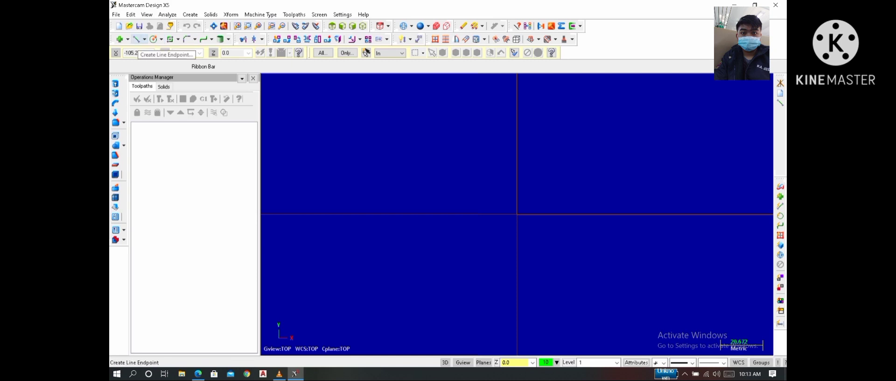
- Draw a horizontal line from the origin at 180 degrees with a length of 23 mm
left_click(135, 39)
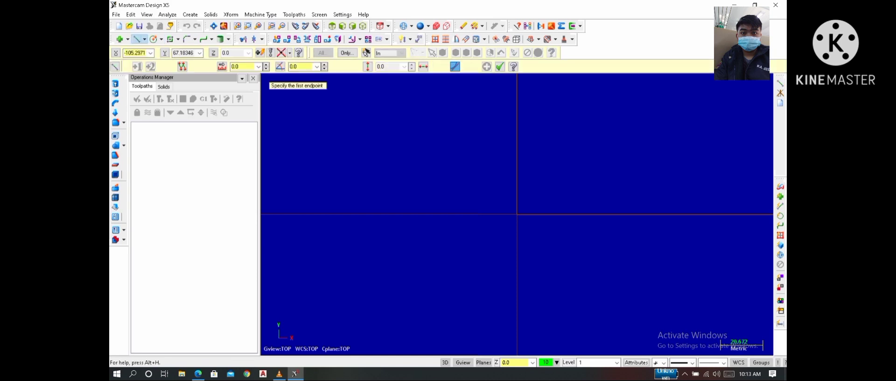
left_click(517, 214)
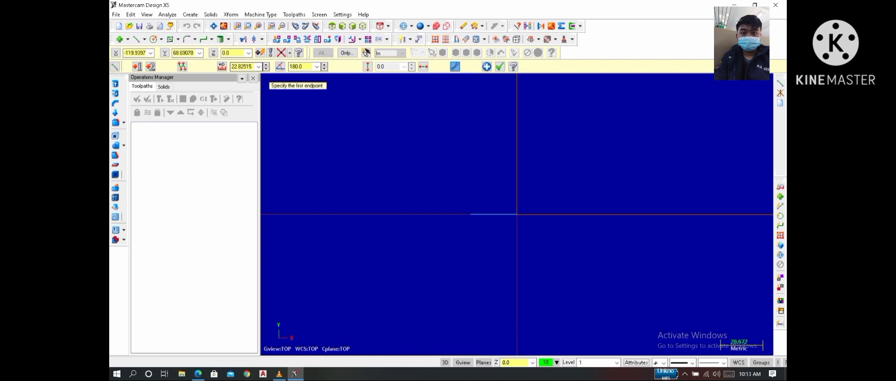
double_click(242, 66)
type("23")
key("Return")
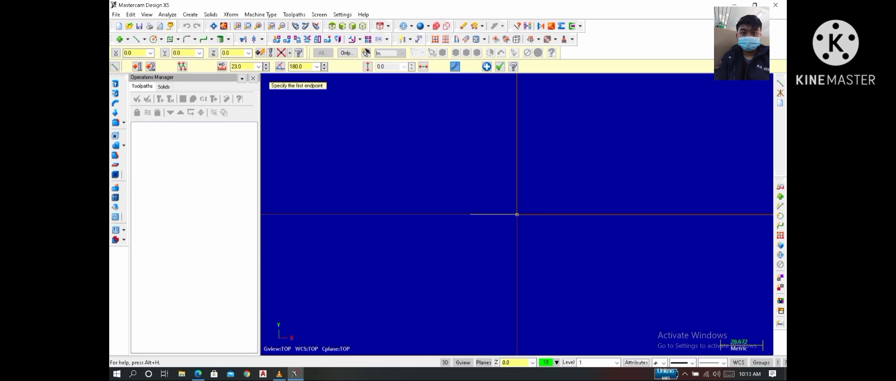
- Draw a vertical line upward from the origin at 90 degrees with a length of 150/2 (75 mm)
left_click(517, 214)
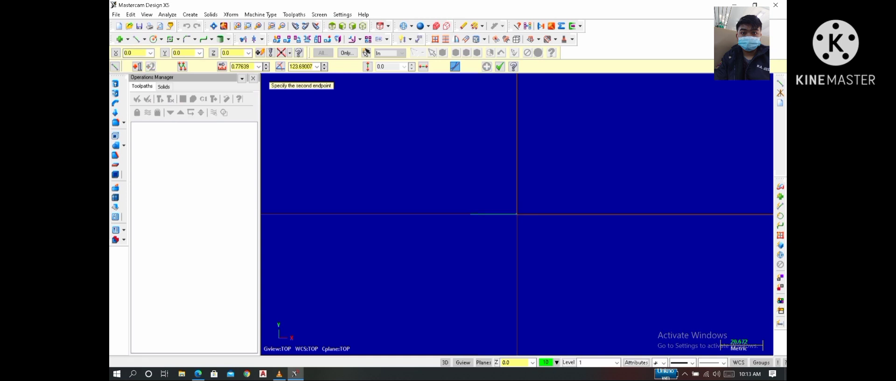
left_click(517, 171)
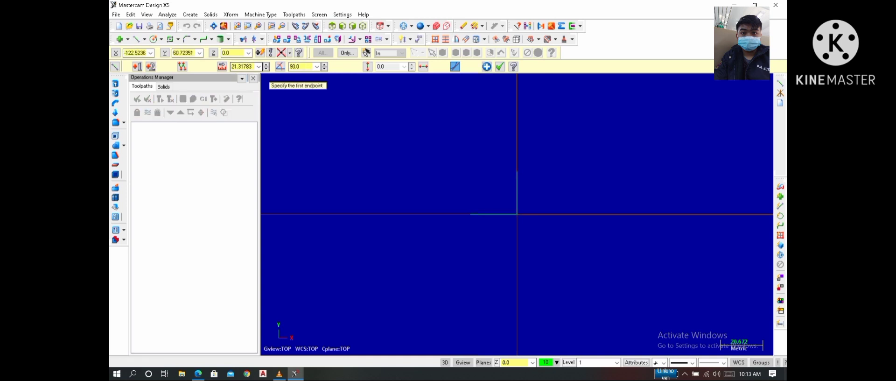
type("l")
type("15")
type("0")
type("/2")
key("Return")
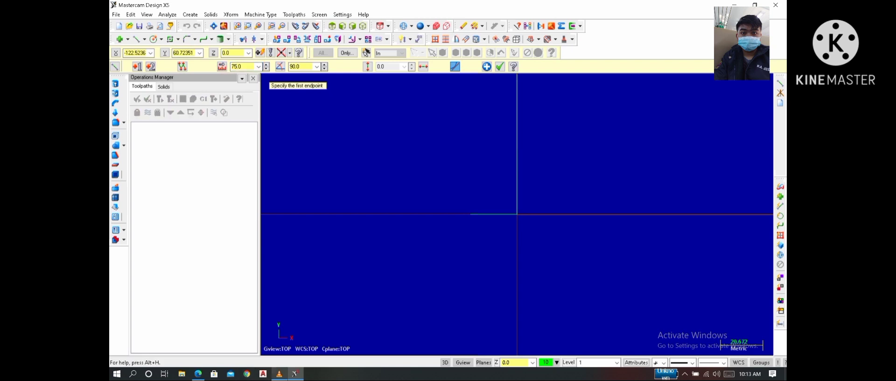
left_click(198, 373)
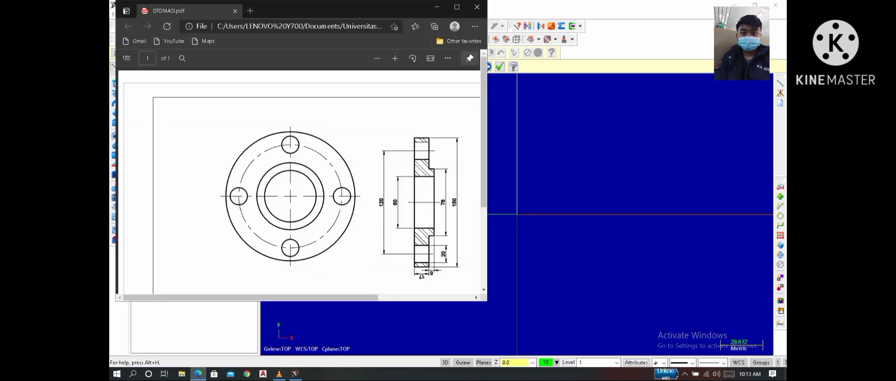
left_click(534, 261)
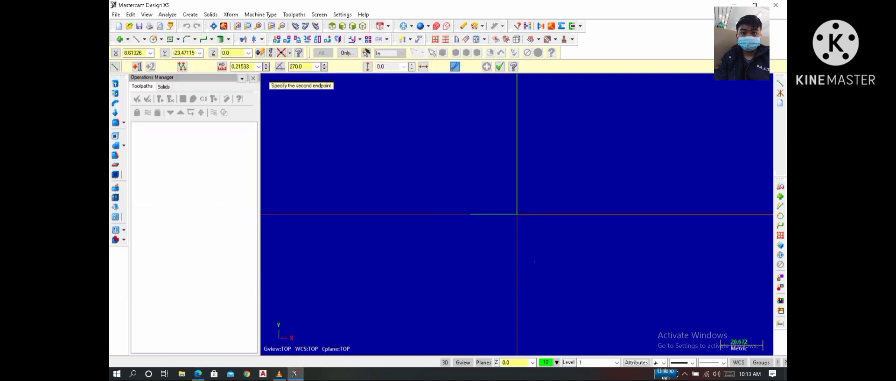
scroll(533, 263, "up", 2)
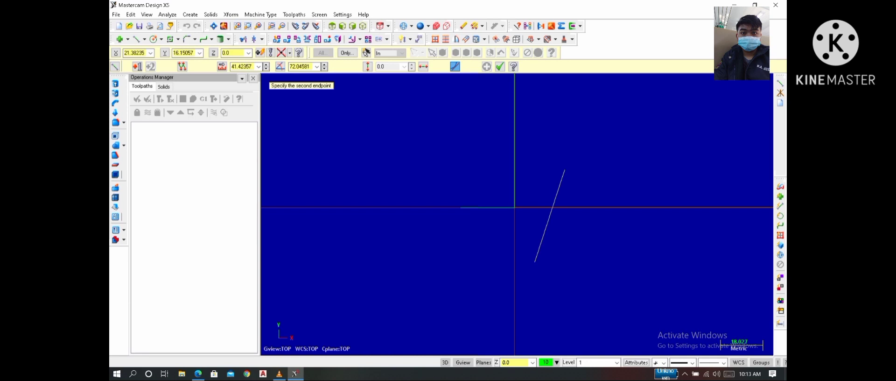
key("Escape")
scroll(564, 167, "up", 4)
scroll(499, 219, "down", 10)
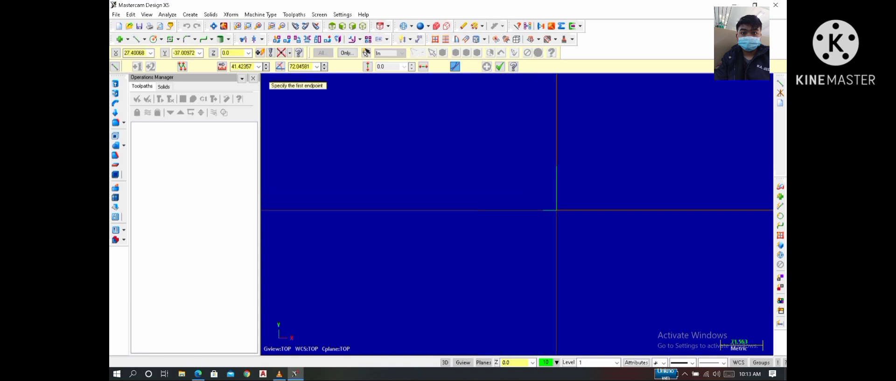
scroll(568, 225, "up", 1)
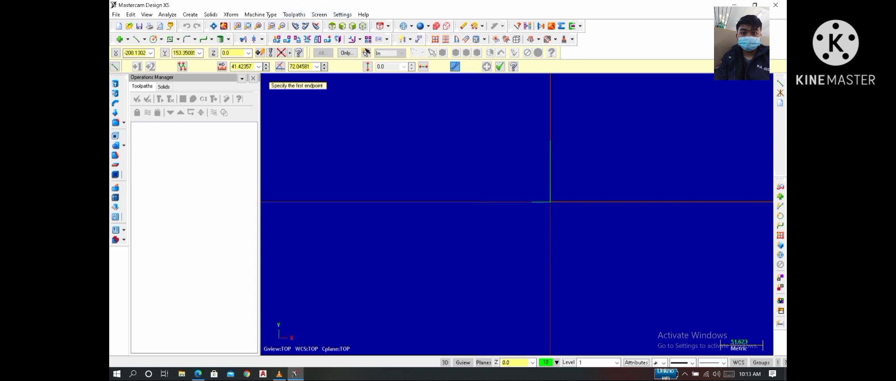
- Offset a copy of the vertical line 6 mm to its left with Xform Offset
left_click(387, 39)
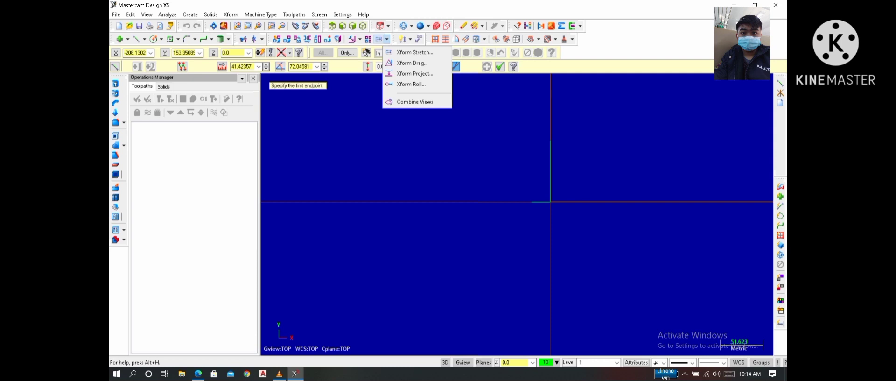
left_click(387, 39)
left_click(359, 39)
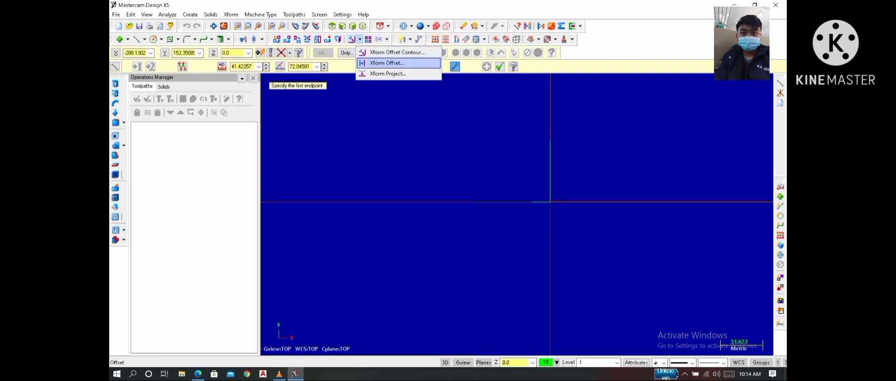
left_click(386, 62)
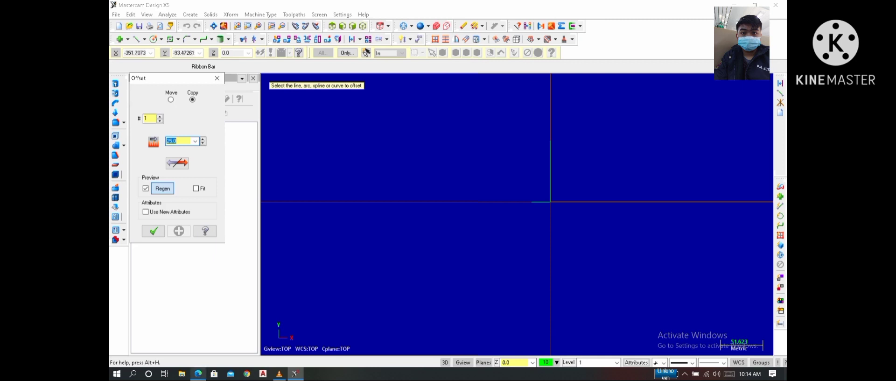
left_click(198, 373)
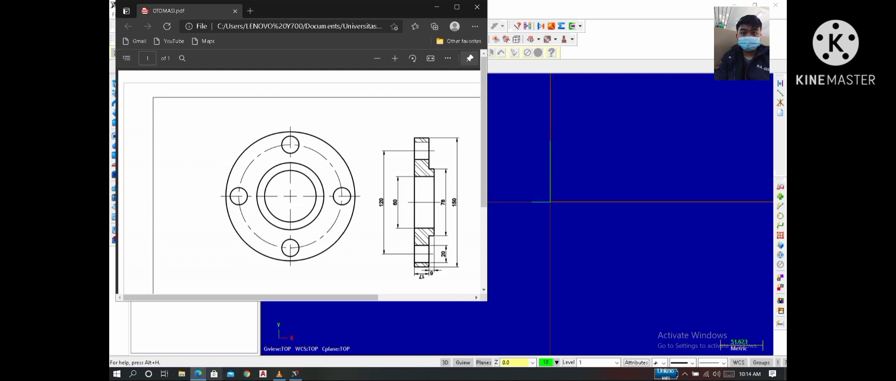
left_click(295, 373)
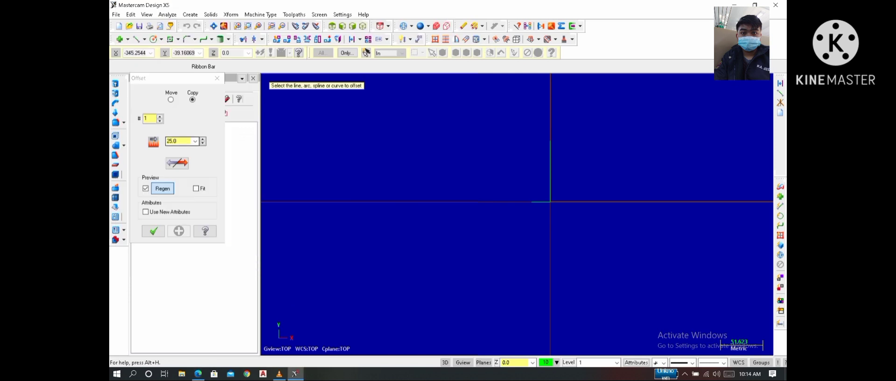
left_click(178, 141)
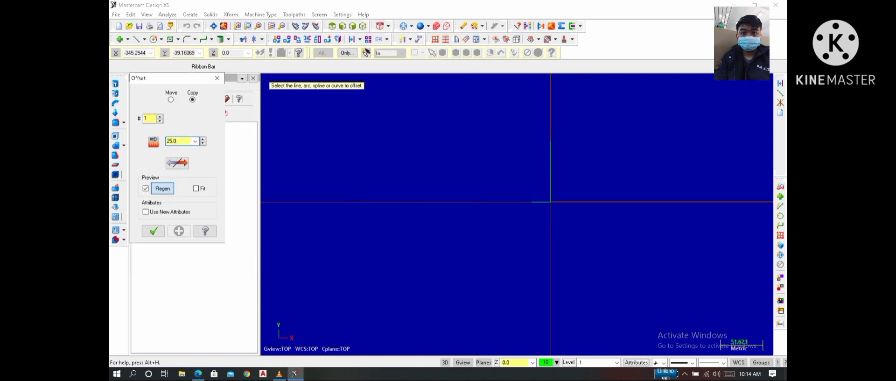
key("BackSpace")
key("BackSpace")
key("BackSpace")
key("BackSpace")
type("6")
key("Return")
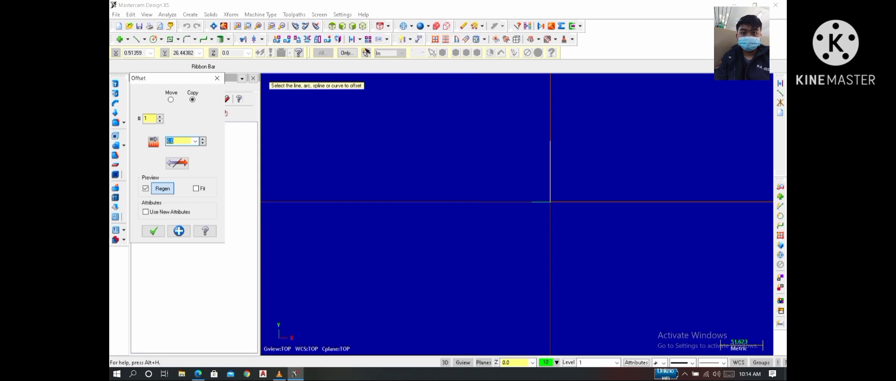
left_click(550, 180)
left_click(541, 181)
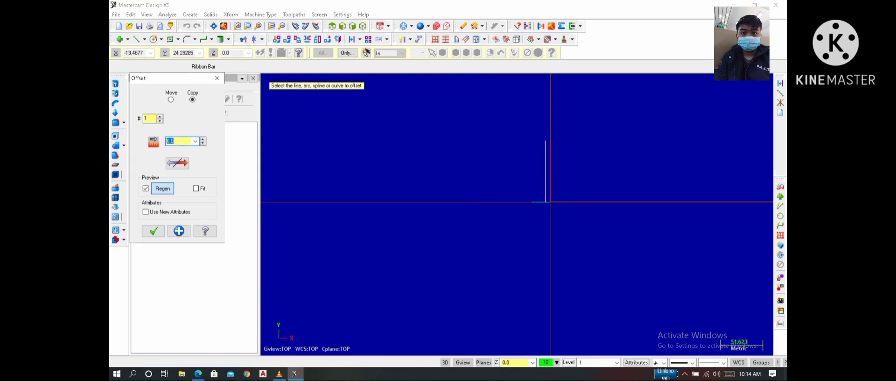
left_click(179, 230)
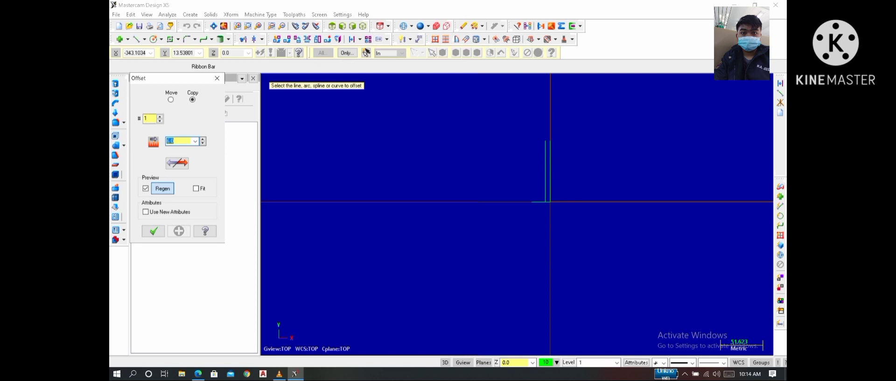
- Offset another copy of the original vertical line 23 mm to its left and finish the offset command
type("23")
key("Return")
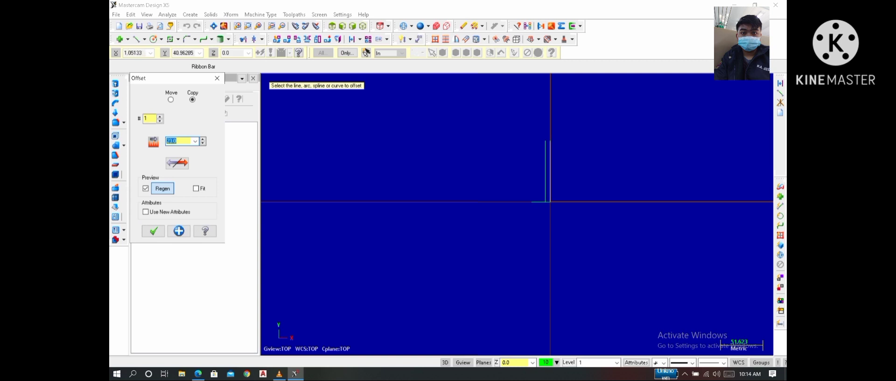
left_click(550, 168)
left_click(481, 149)
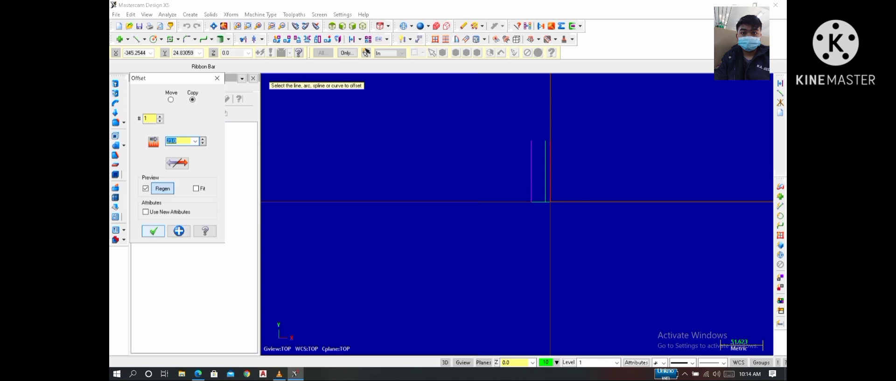
left_click(153, 230)
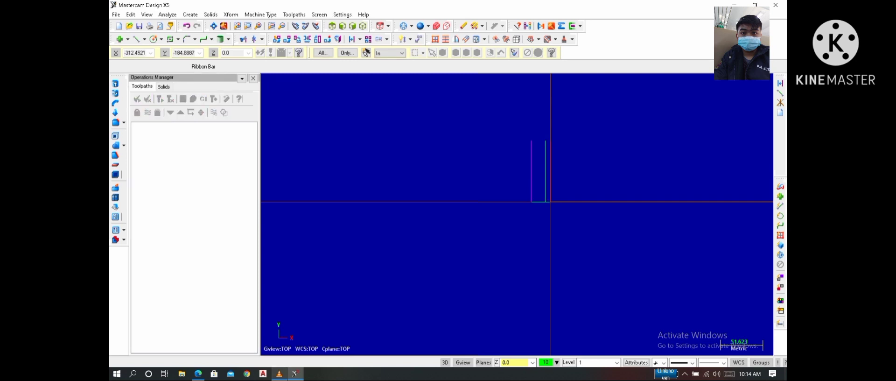
- Check the flange drawing in the PDF and offset a copy of the horizontal base line upward by 150/2 (75 mm)
mouse_move(198, 373)
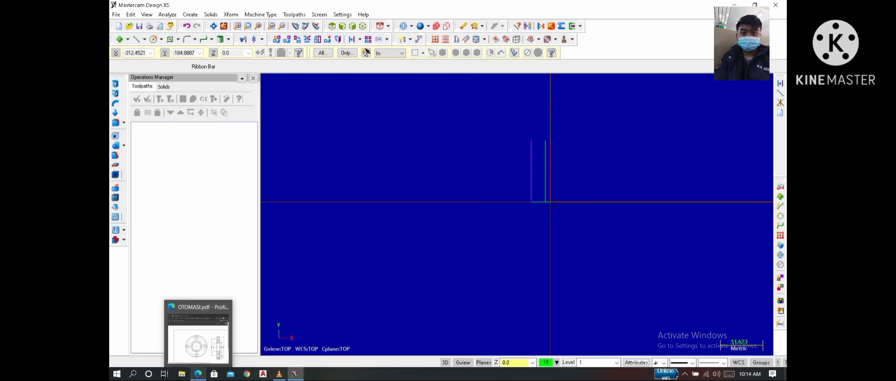
left_click(198, 338)
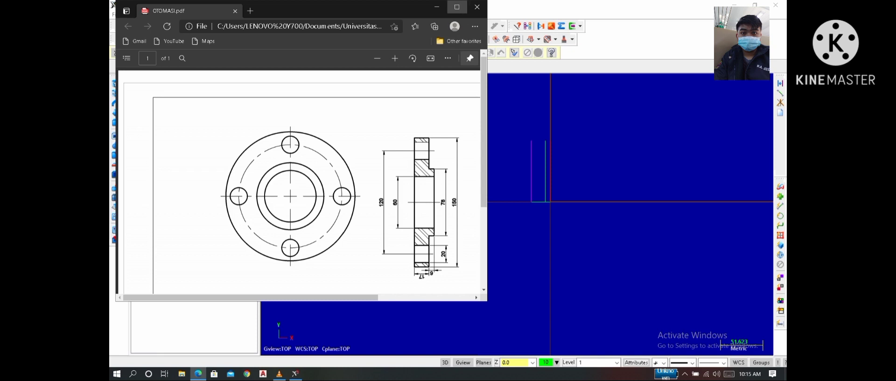
left_click(457, 7)
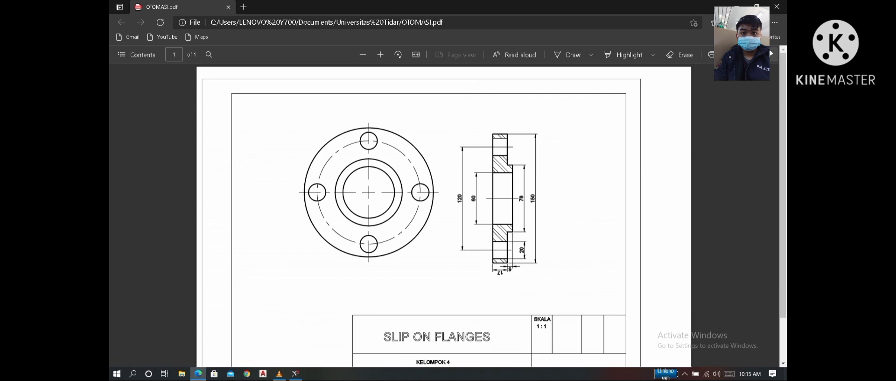
left_click(295, 373)
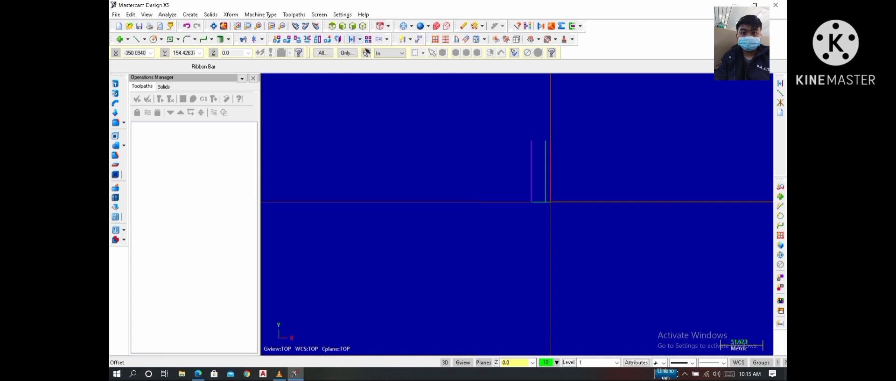
left_click(360, 39)
left_click(386, 63)
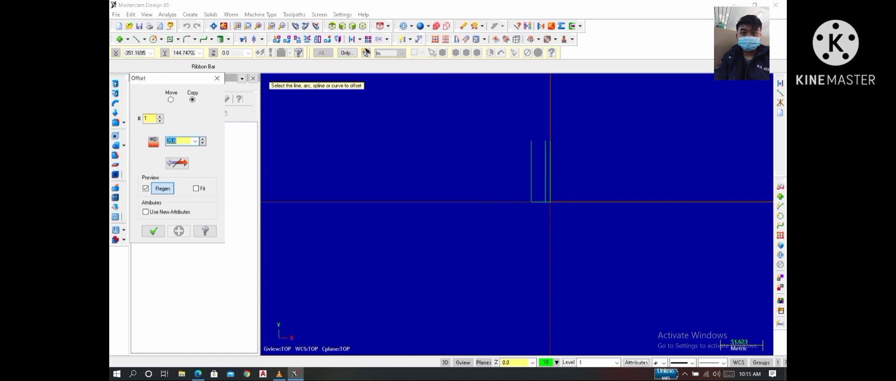
type("150/2")
key("Return")
left_click(538, 202)
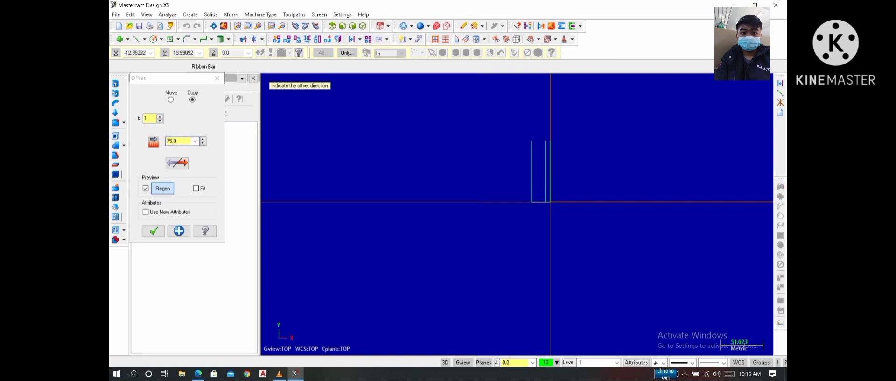
left_click(538, 179)
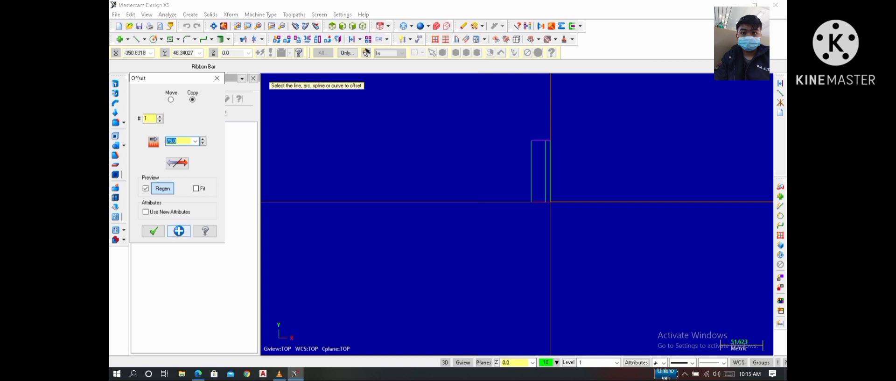
left_click(179, 231)
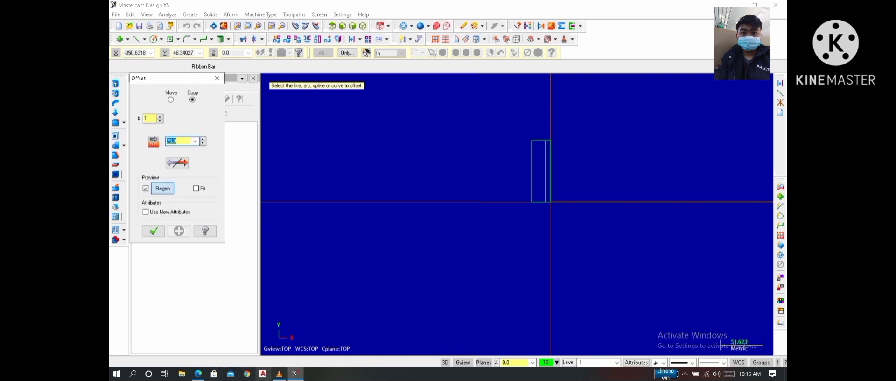
- Check the flange drawing in the PDF, offset a copy of the horizontal base line upward by 78/2 (39 mm), and finish the offset command
left_click(198, 373)
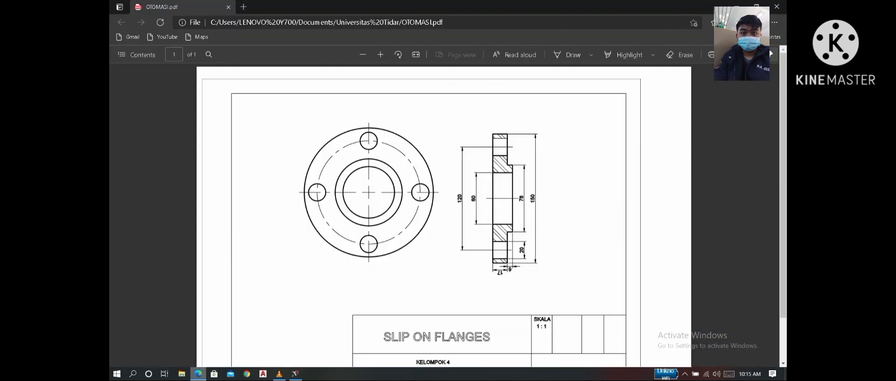
left_click(295, 373)
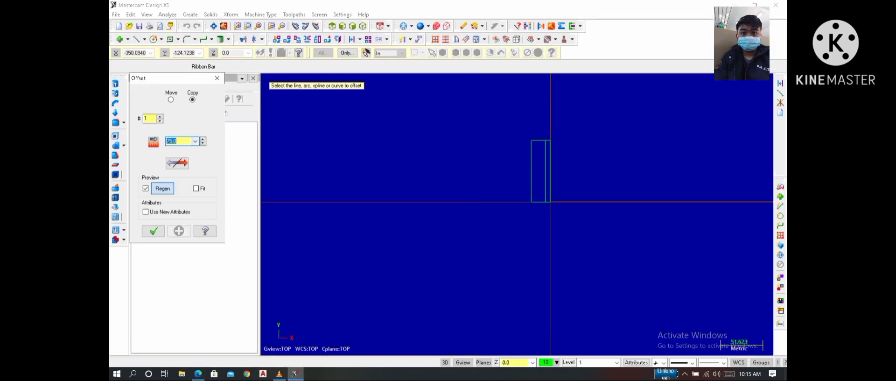
type("78/2")
key("Return")
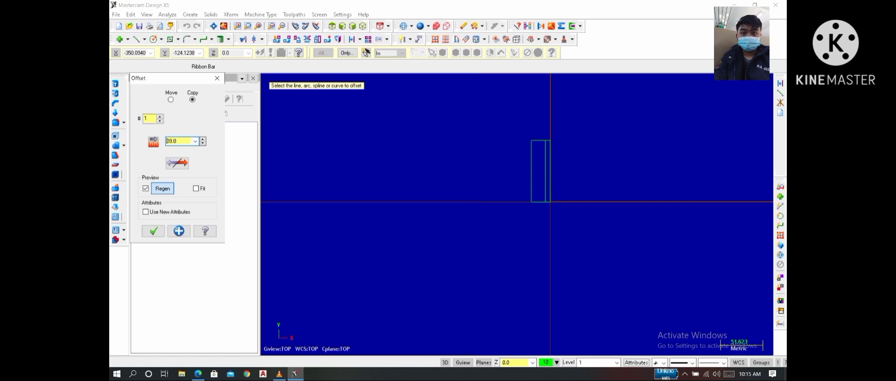
left_click(540, 201)
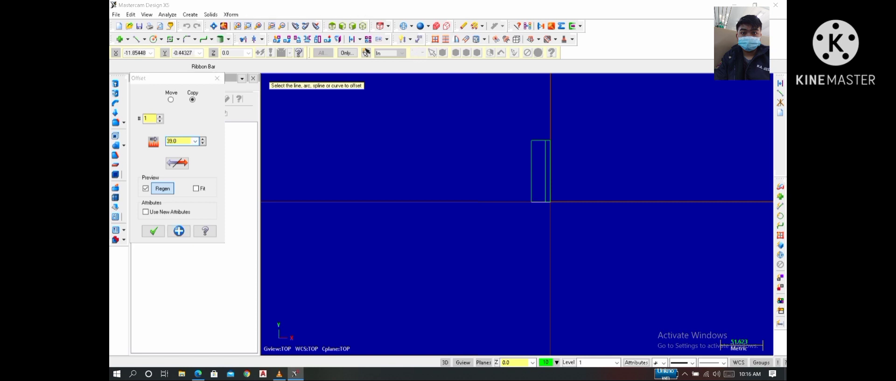
left_click(540, 191)
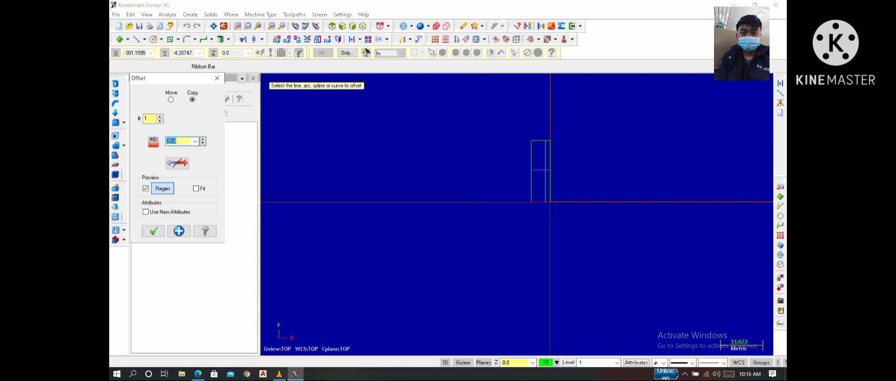
left_click(153, 230)
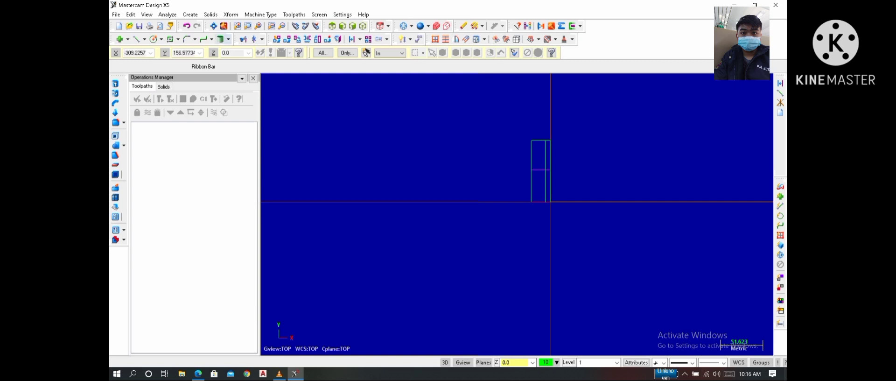
- Trim the surplus line segments with Divide/Delete, leaving one stepped half profile of the flange with its hub
left_click(244, 39)
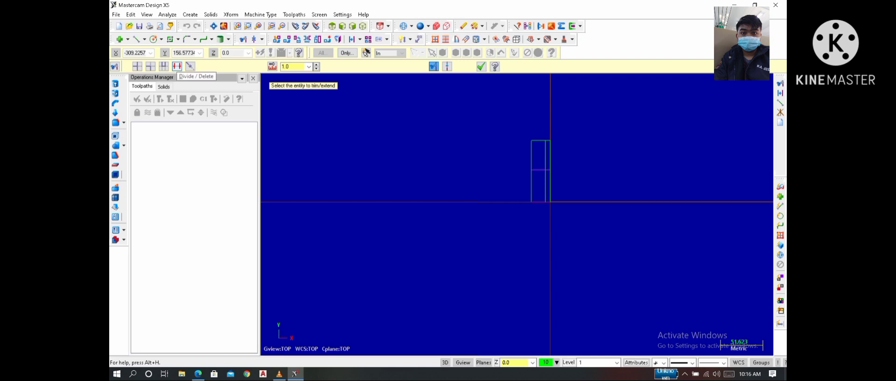
left_click(177, 66)
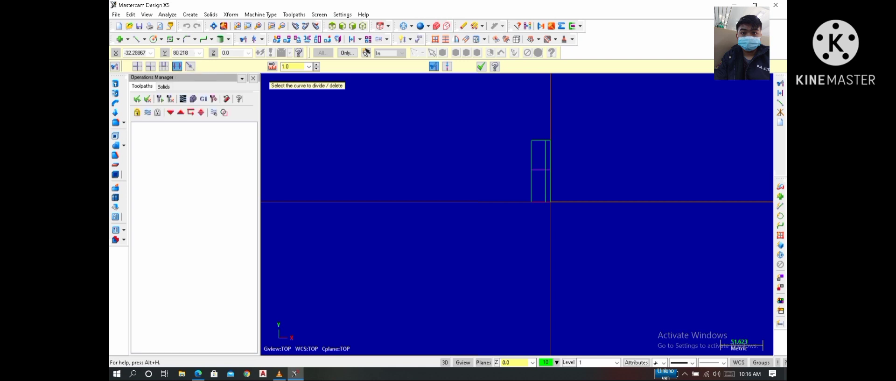
left_click(535, 140)
scroll(548, 140, "up", 2)
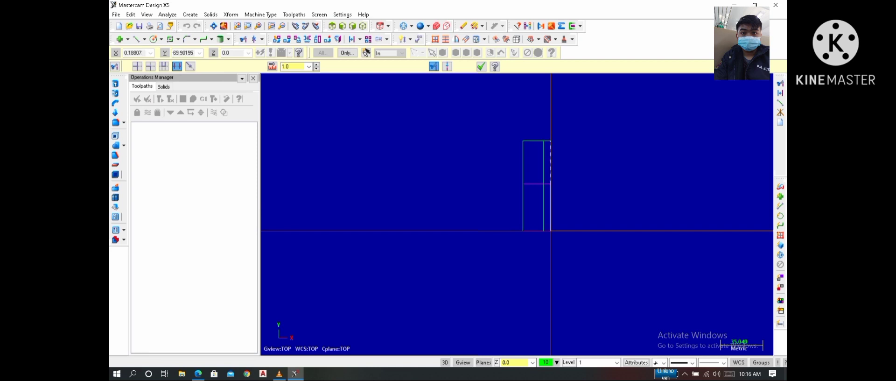
left_click(551, 146)
left_click(547, 139)
left_click(534, 183)
left_click(543, 205)
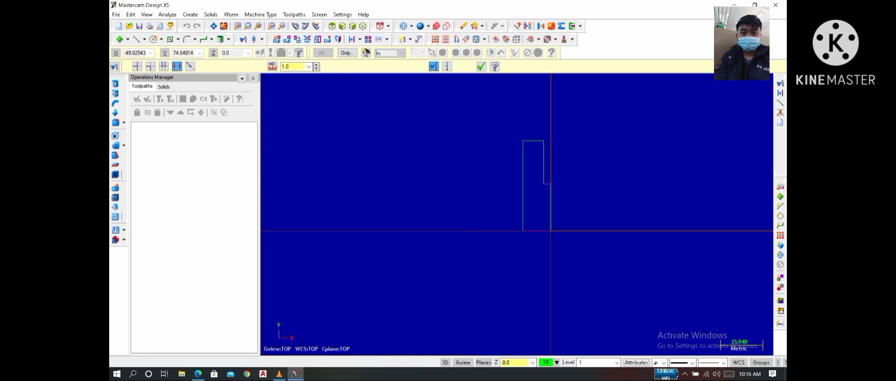
key("Escape")
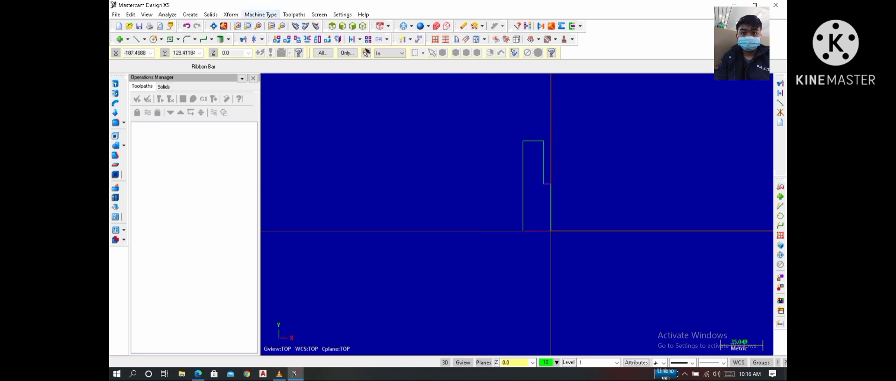
- Set the machine type to the default lathe and open the stock setup in the machine group properties
left_click(261, 14)
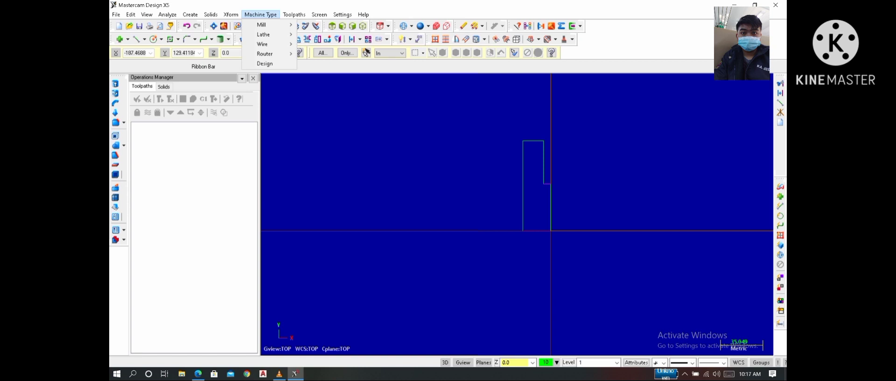
mouse_move(264, 34)
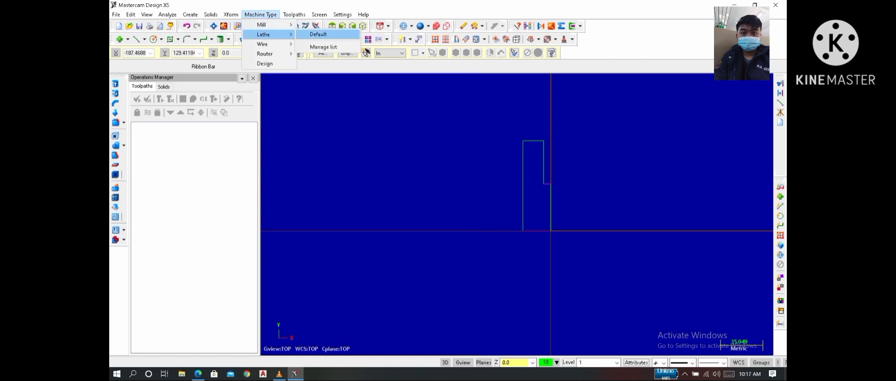
left_click(318, 34)
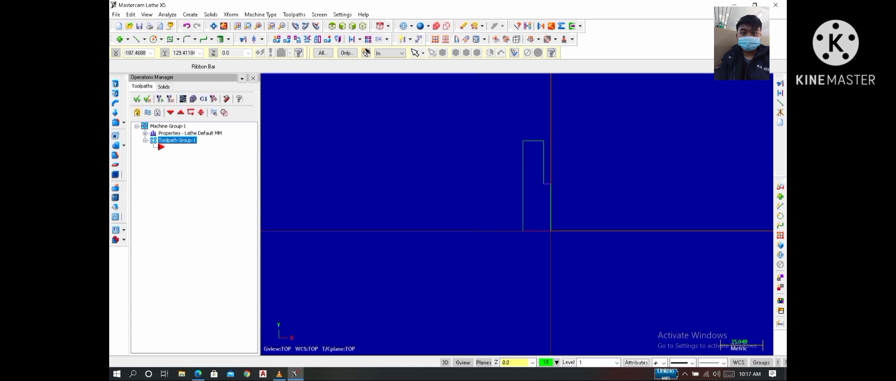
left_click(190, 133)
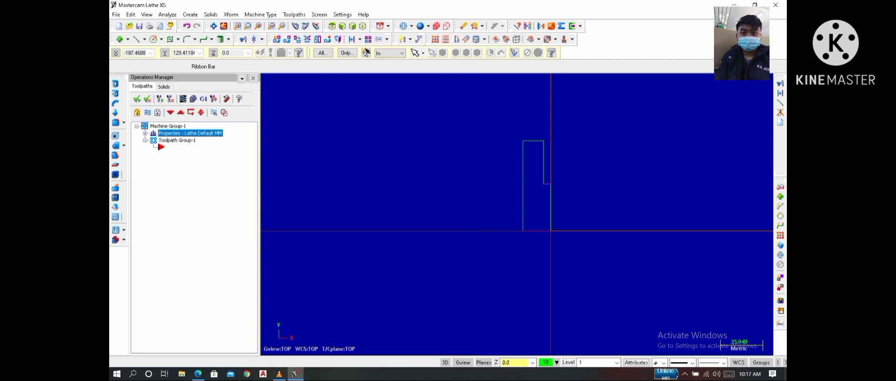
left_click(145, 133)
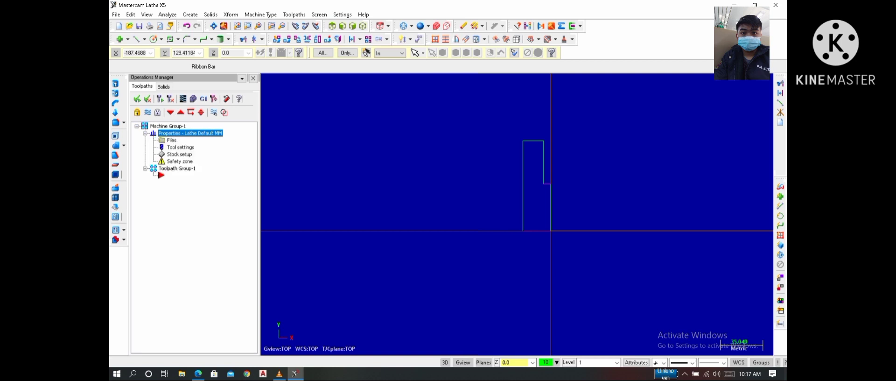
left_click(179, 154)
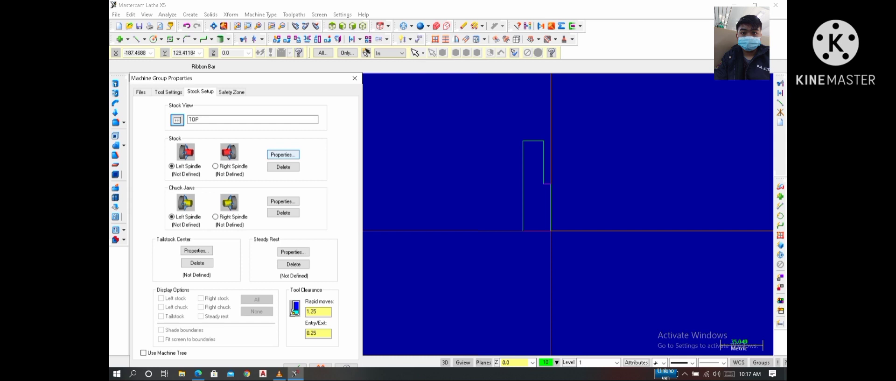
- Define the left-spindle stock as a cylinder with an outside diameter of 180 mm and a length of 30 mm
left_click(283, 154)
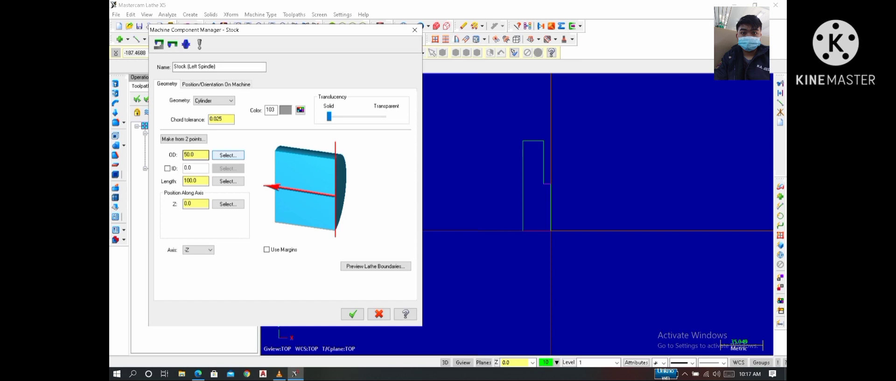
left_click(195, 155)
key("BackSpace")
key("BackSpace")
type("180")
left_click(197, 181)
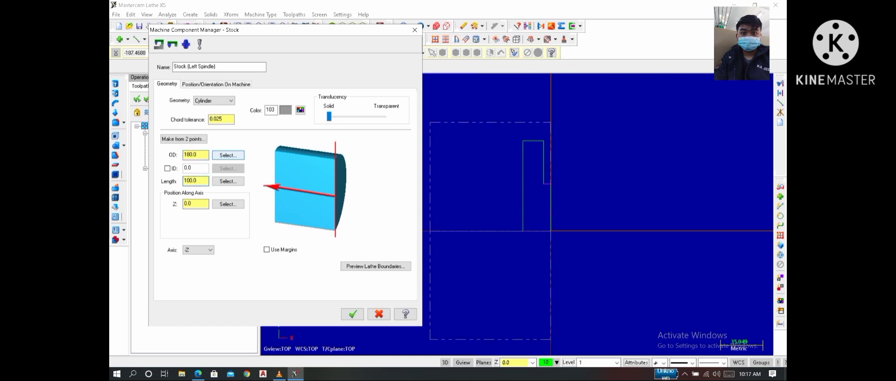
key("BackSpace")
key("BackSpace")
key("BackSpace")
type("30")
key("Return")
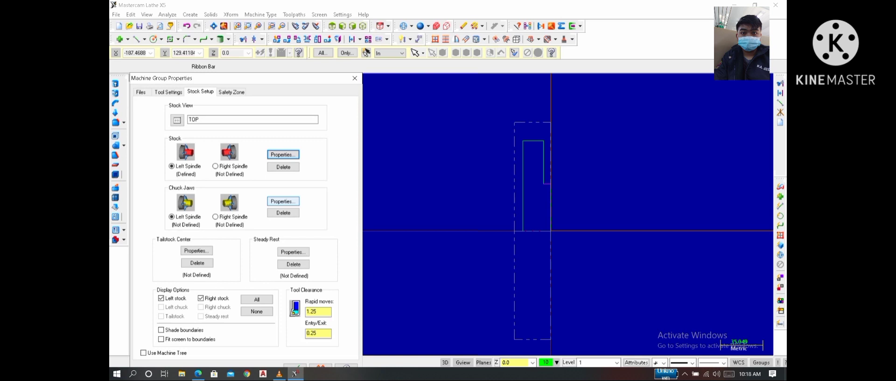
- Define left-spindle chuck jaws from two points at the stock's upper rear corner, about 4.4 by 20.4 mm, and accept the machine group properties
key("Return")
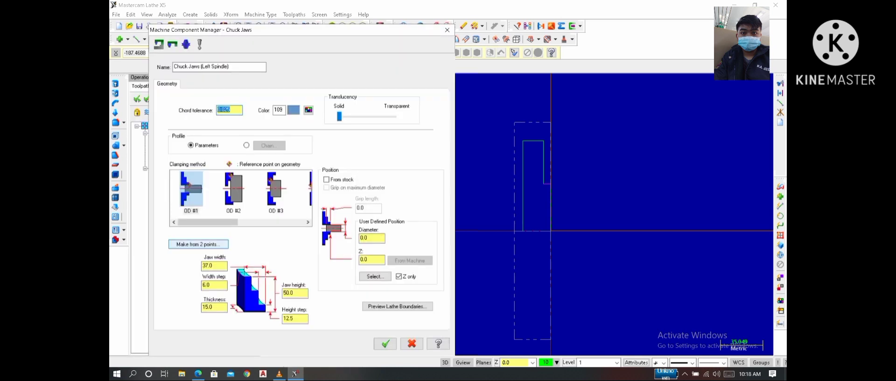
left_click(198, 244)
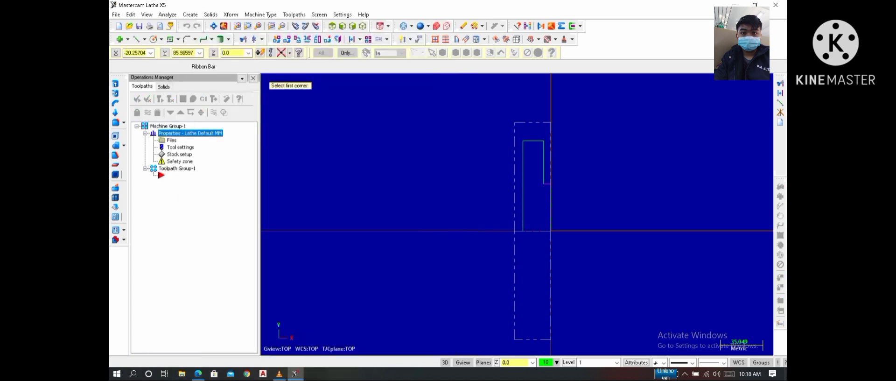
left_click(521, 122)
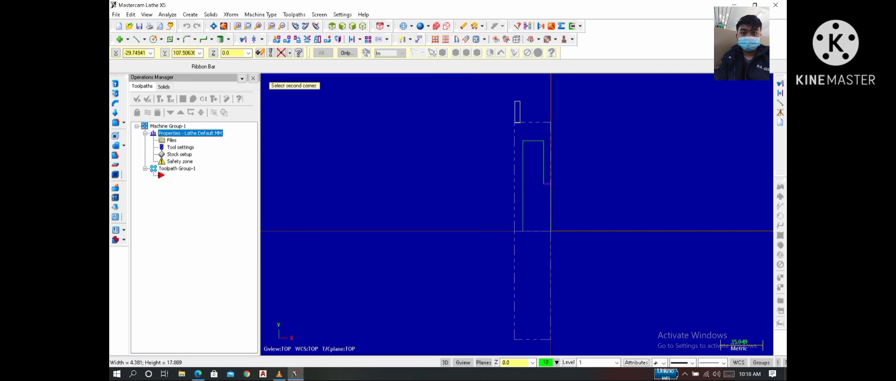
left_click(514, 98)
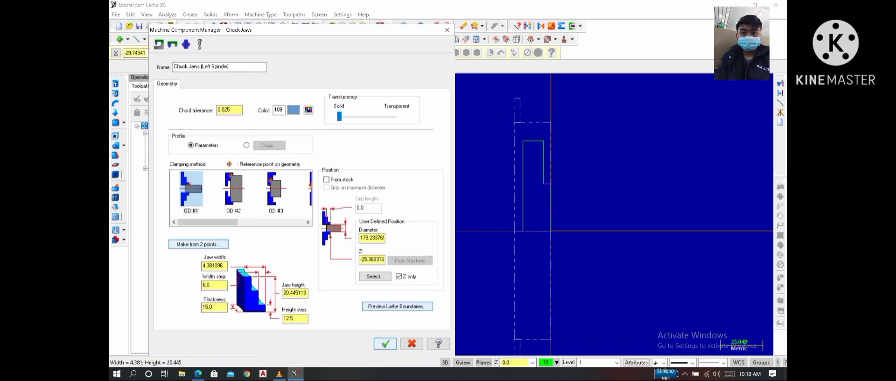
left_click(385, 343)
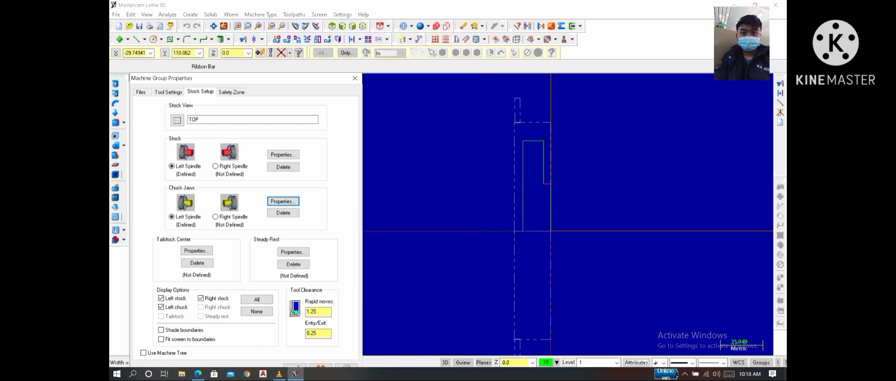
left_click(168, 91)
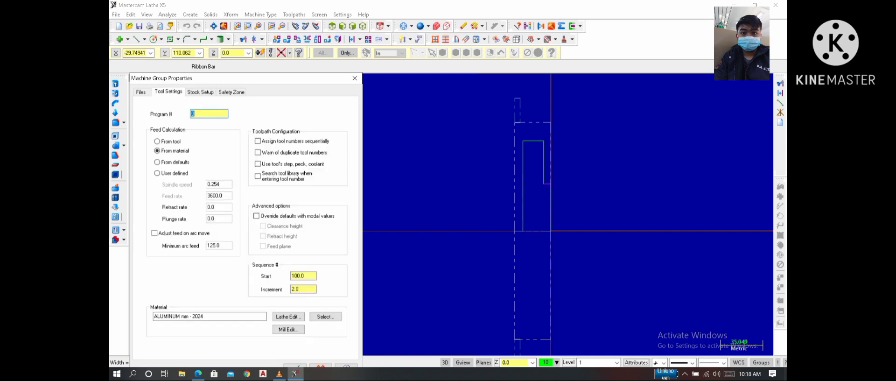
left_click(200, 91)
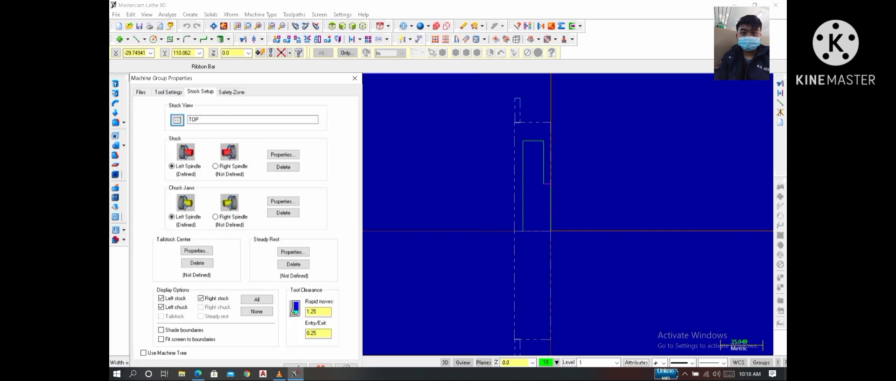
left_click(288, 365)
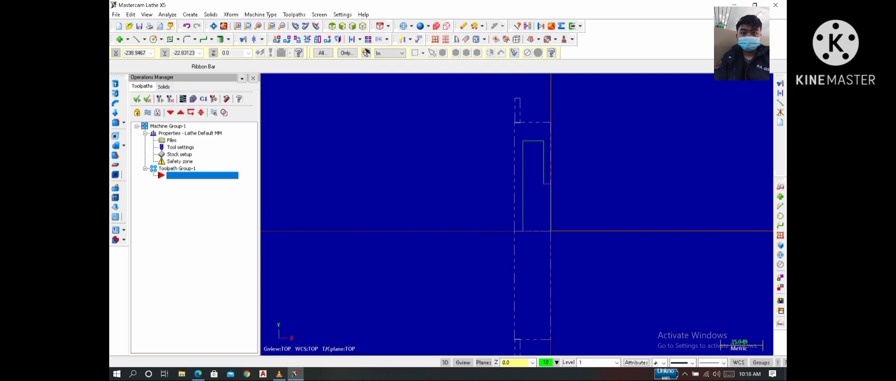
- Reopen the machine group properties, review the safety zone and stock setup, and close them
left_click(177, 168)
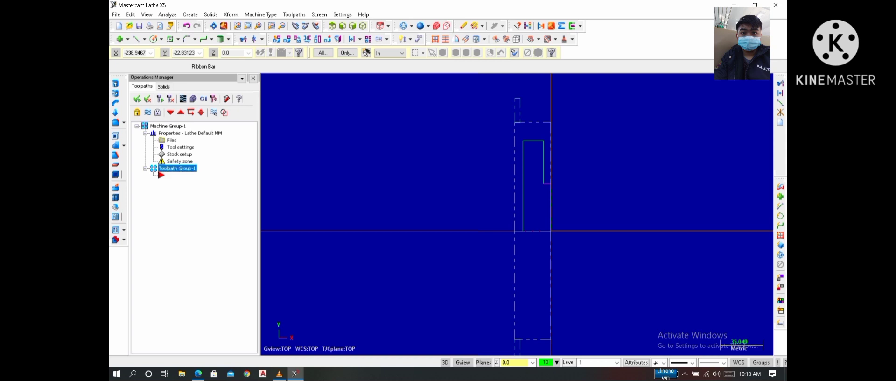
left_click(179, 154)
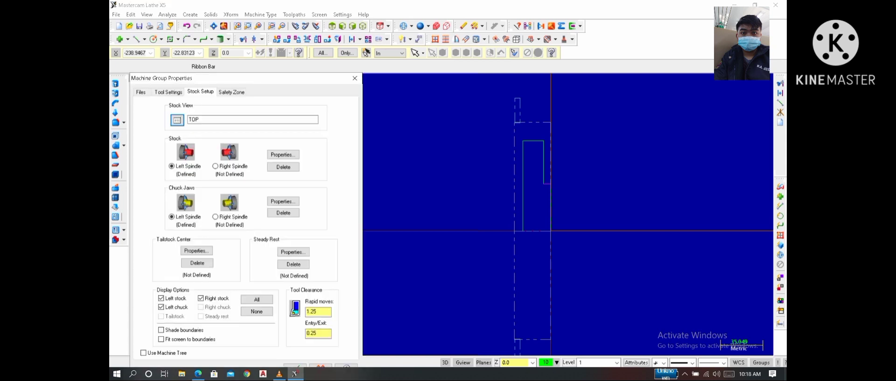
left_click(232, 92)
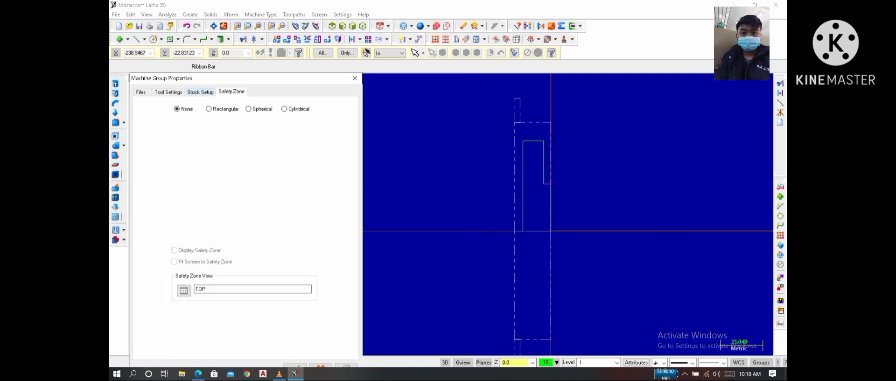
left_click(201, 92)
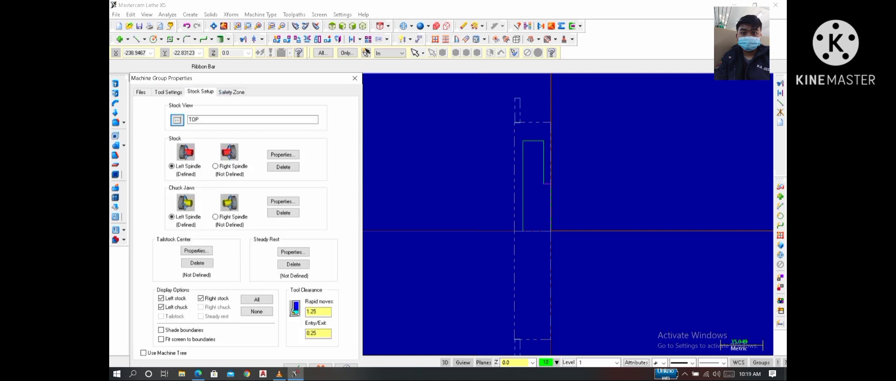
left_click(294, 365)
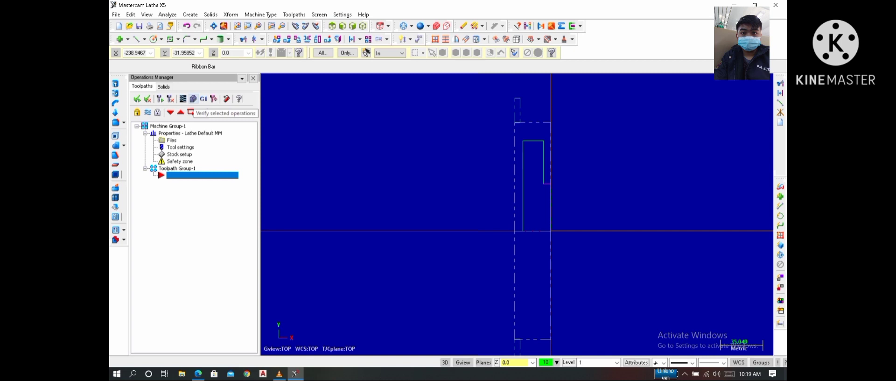
- Try to verify the selected operations of the toolpath group
left_click(193, 99)
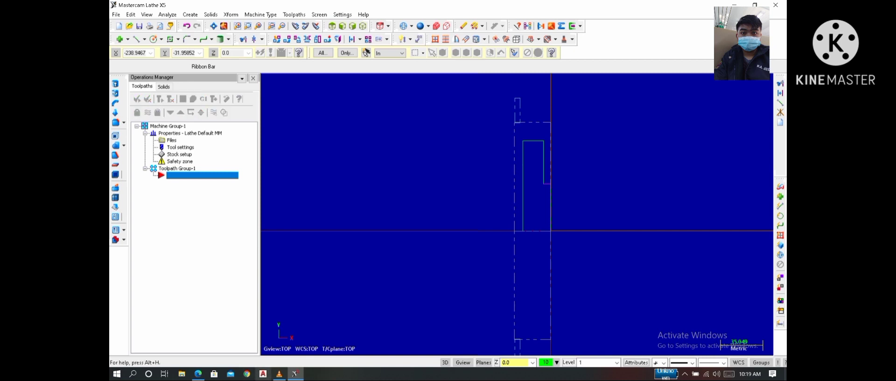
mouse_move(279, 373)
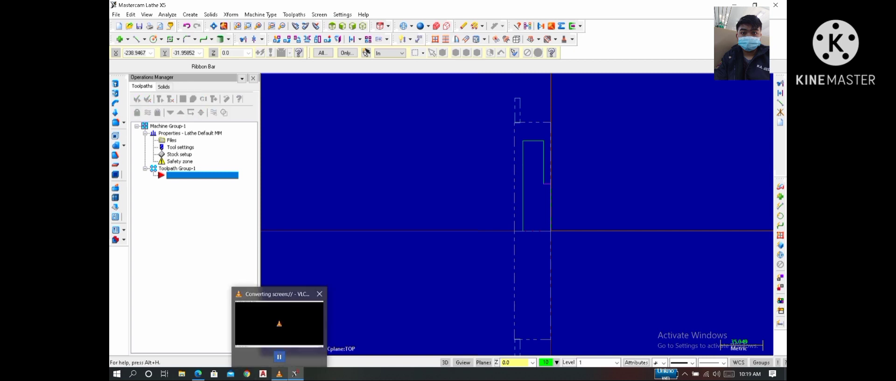
left_click(279, 357)
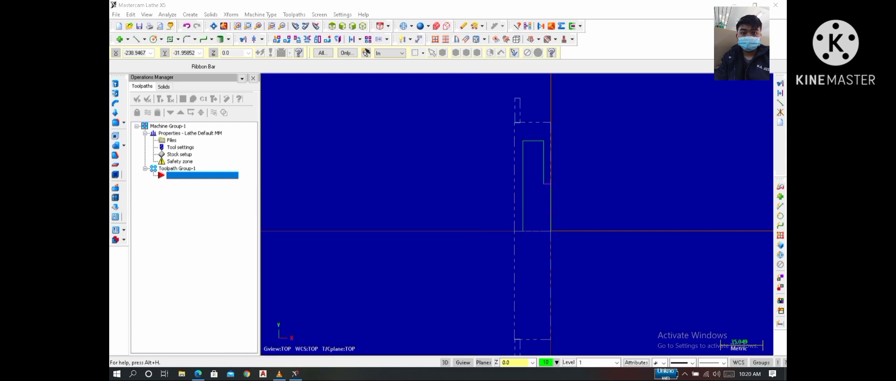
left_click(294, 14)
left_click(303, 25)
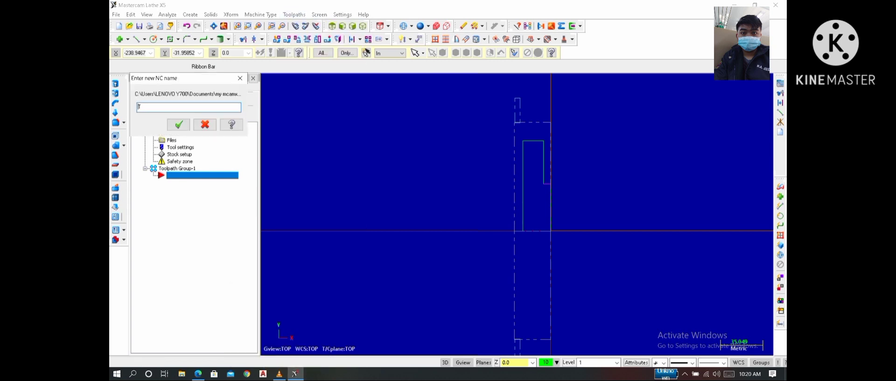
left_click(178, 124)
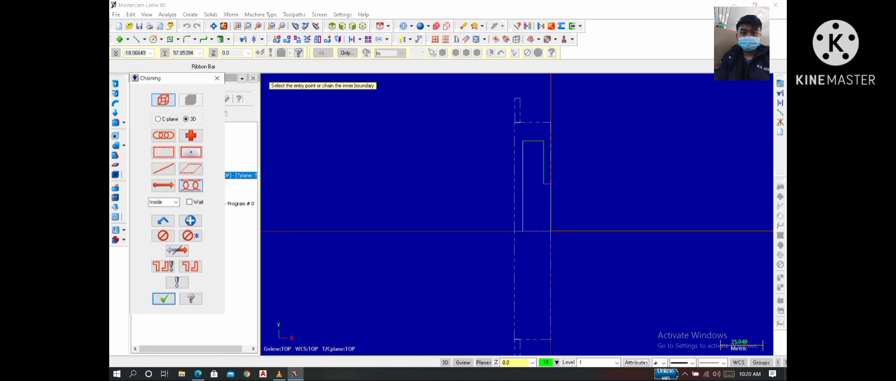
scroll(574, 185, "up", 2)
scroll(575, 182, "up", 1)
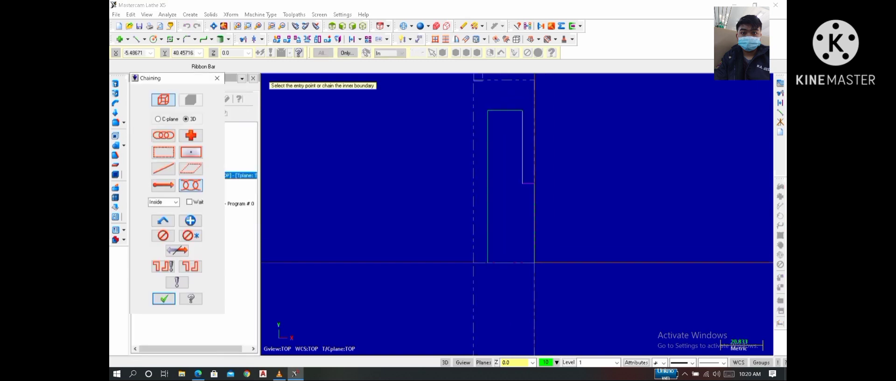
left_click(528, 183)
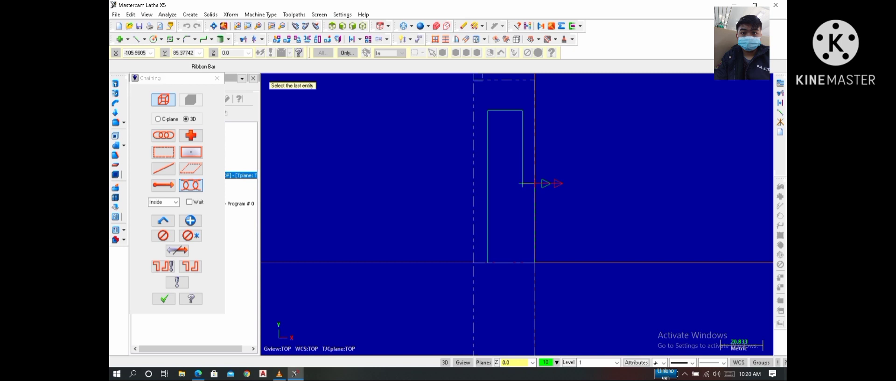
left_click(217, 79)
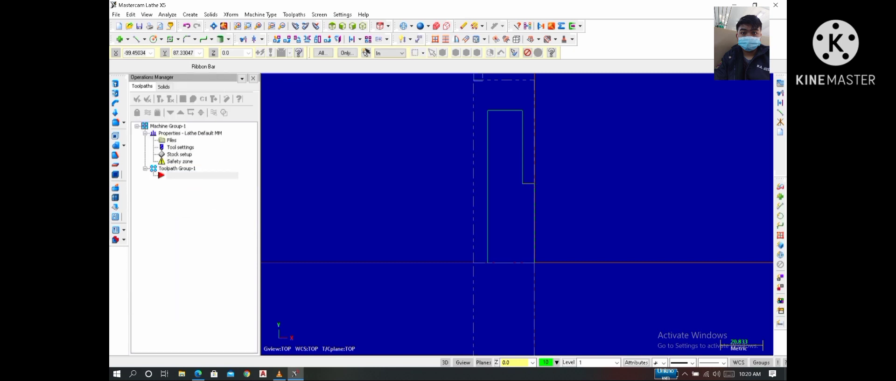
left_click(294, 15)
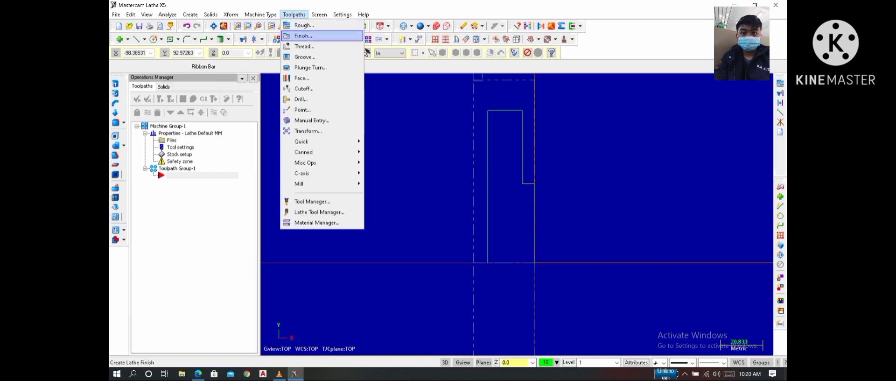
left_click(301, 34)
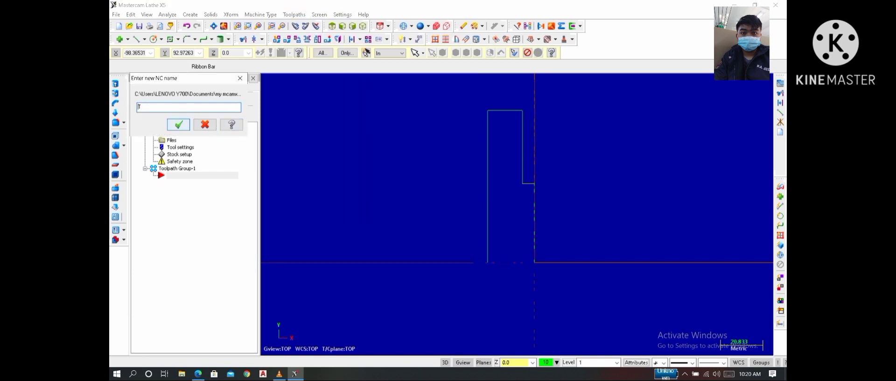
left_click(179, 124)
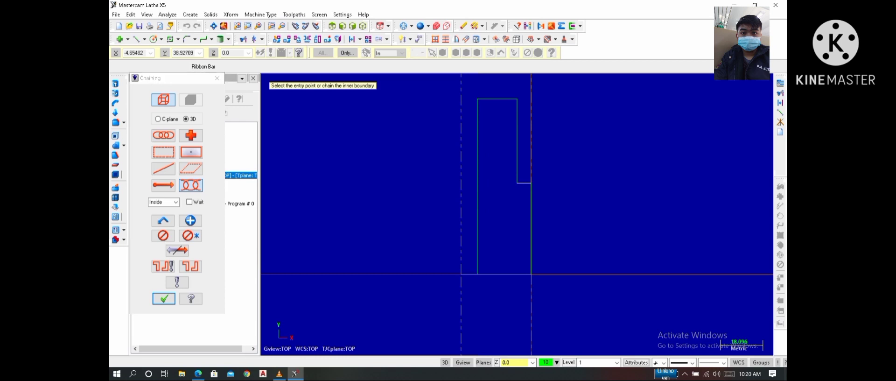
left_click(518, 183)
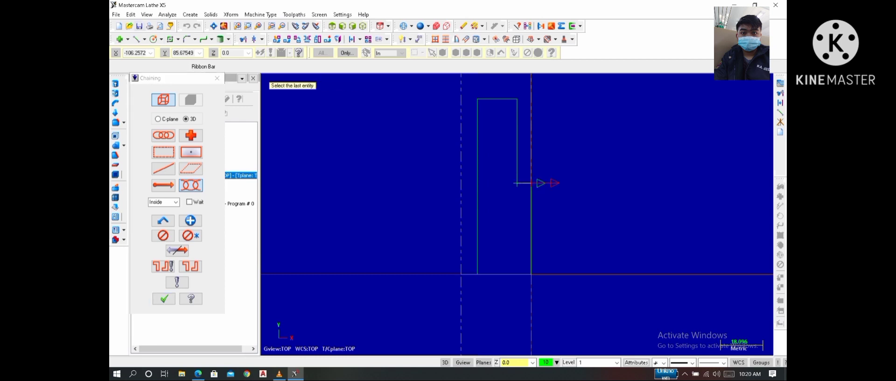
key("Escape")
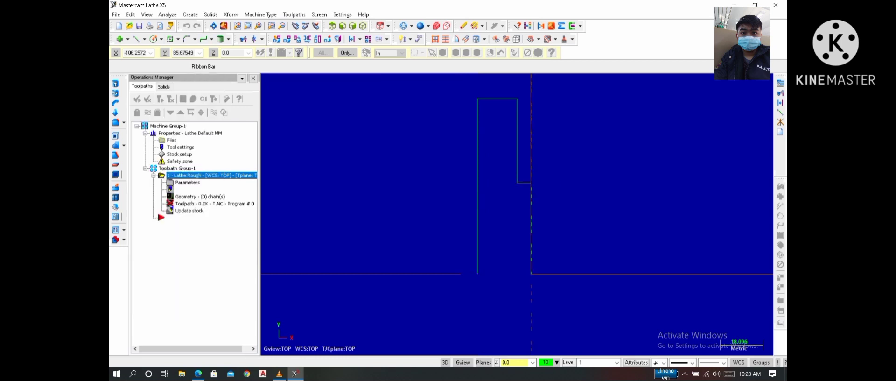
- Start a lathe Rough toolpath with the default NC name and chain the profile from the hub's front corner to the outer rim's rear end
left_click(294, 14)
left_click(308, 25)
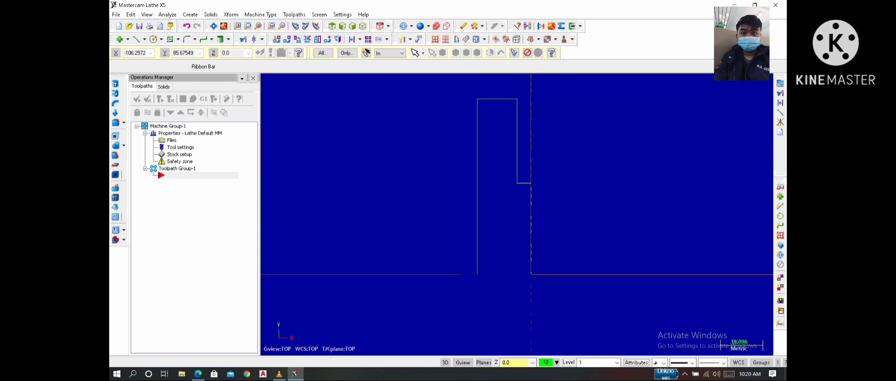
left_click(178, 124)
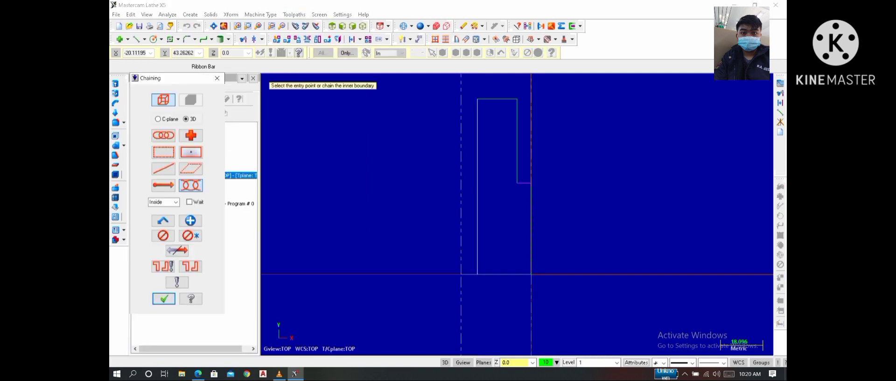
scroll(531, 178, "up", 1)
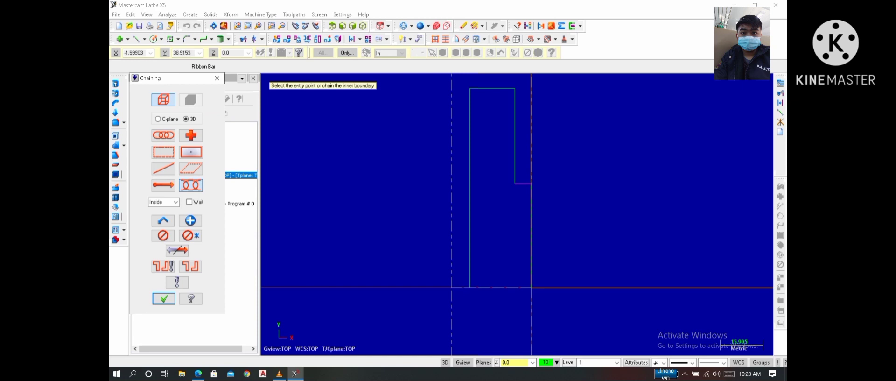
left_click(531, 183)
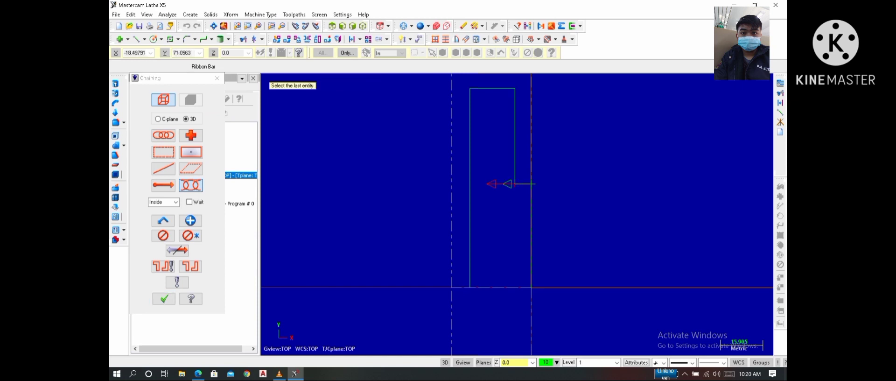
left_click(472, 88)
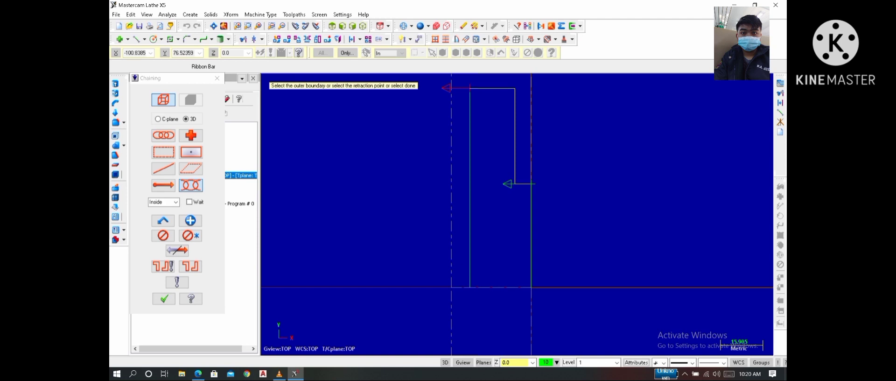
left_click(164, 299)
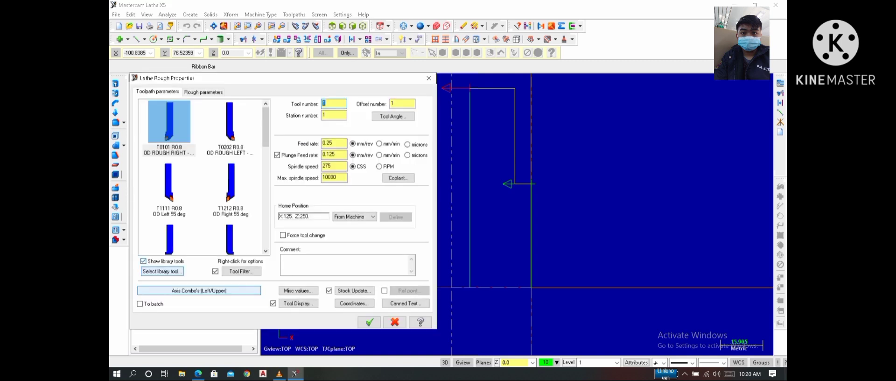
- Choose the T2121 R0.8 OD Finish Right 35-degree tool and set its tool, station and offset numbers to 1
left_click_drag(265, 127, 265, 158)
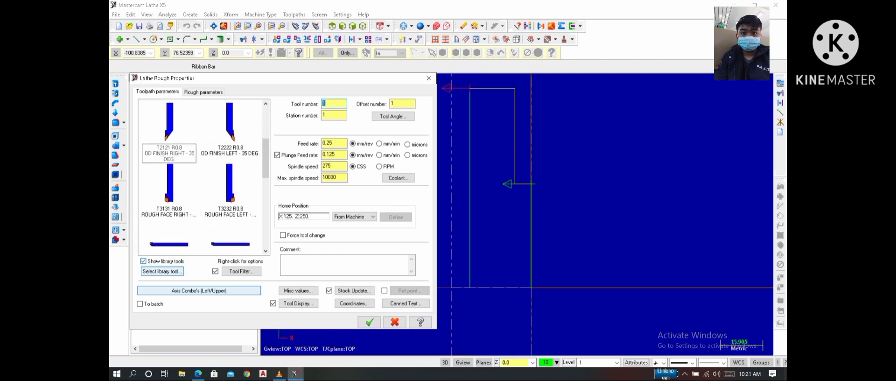
left_click(169, 133)
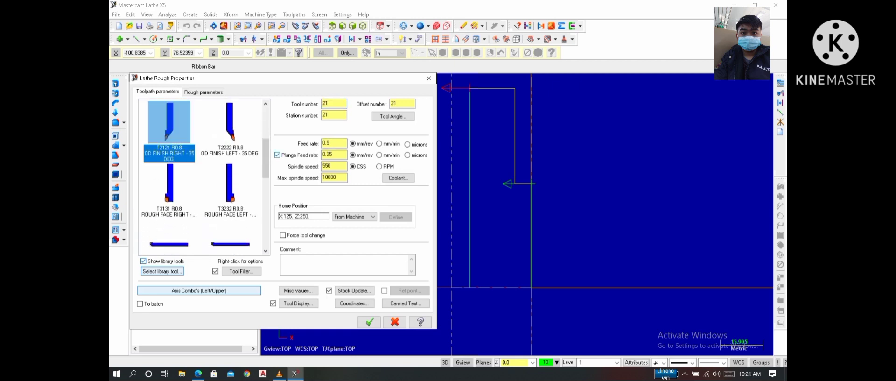
left_click(332, 104)
key("BackSpace")
key("BackSpace")
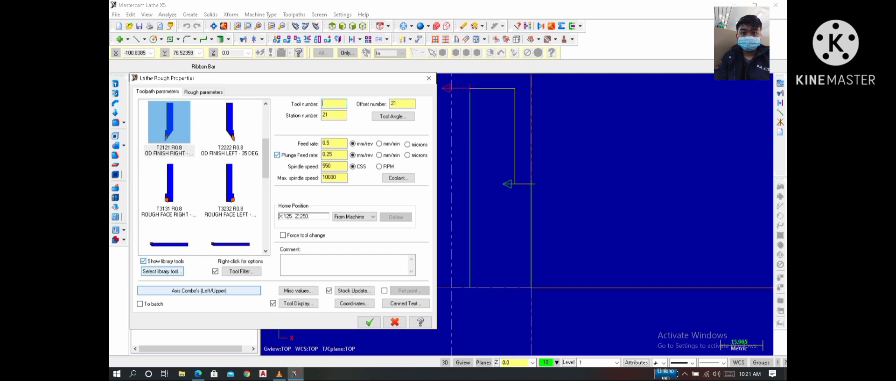
type("1")
left_click(334, 115)
key("BackSpace")
type("1")
left_click(402, 104)
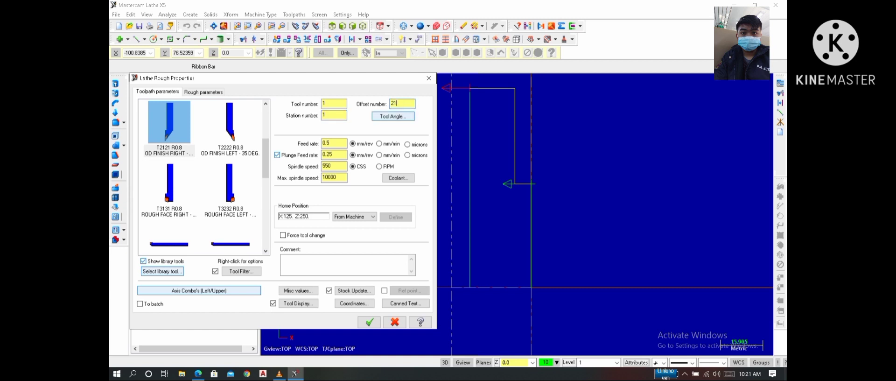
key("BackSpace")
type("1")
- Switch the feed rate units to mm/min and set the spindle speed to 1000 RPM
left_click(379, 144)
left_click(379, 167)
left_click(334, 167)
key("BackSpace")
key("BackSpace")
type("1000")
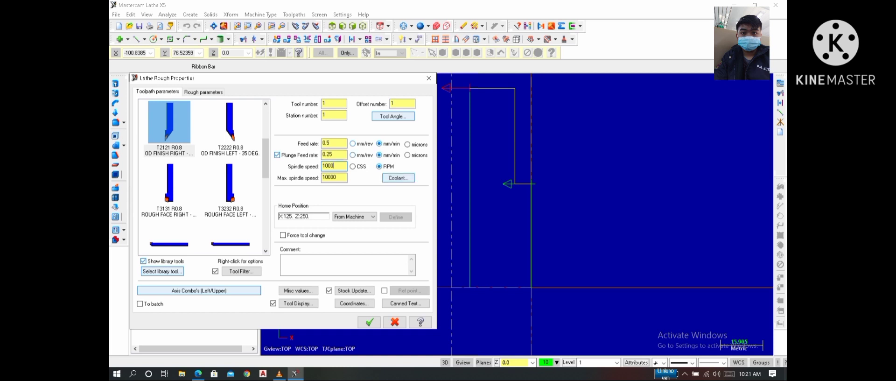
- Enable flood coolant for the roughing operation
left_click(398, 178)
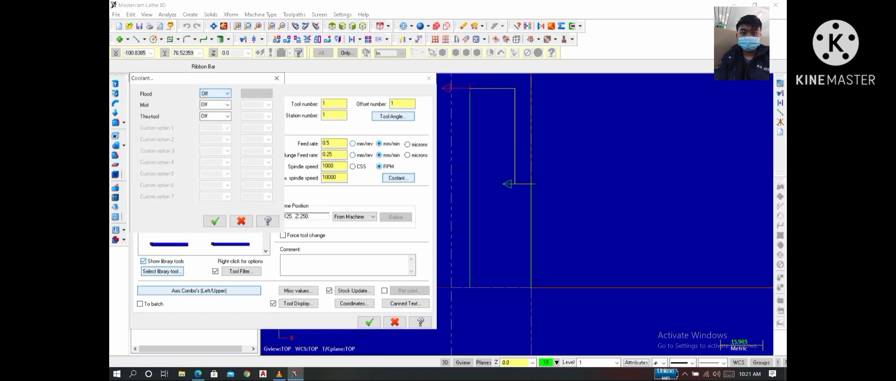
left_click(215, 94)
left_click(215, 102)
key("Return")
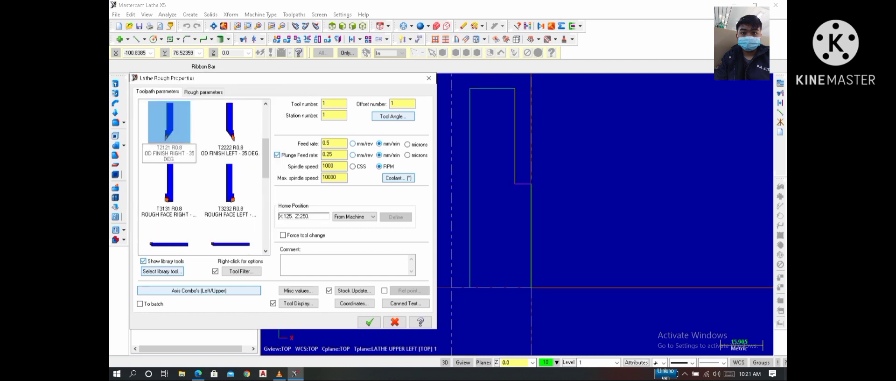
- Set the roughing depth of cut to 0.5 mm
left_click(204, 91)
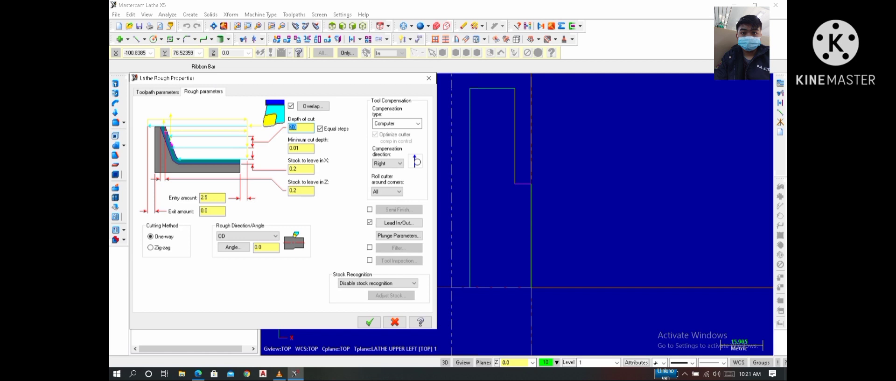
left_click(297, 128)
key("BackSpace")
type("0.5")
- Enable the semi-finish pass and set its stock to leave in X and Z to 0.0
left_click(369, 210)
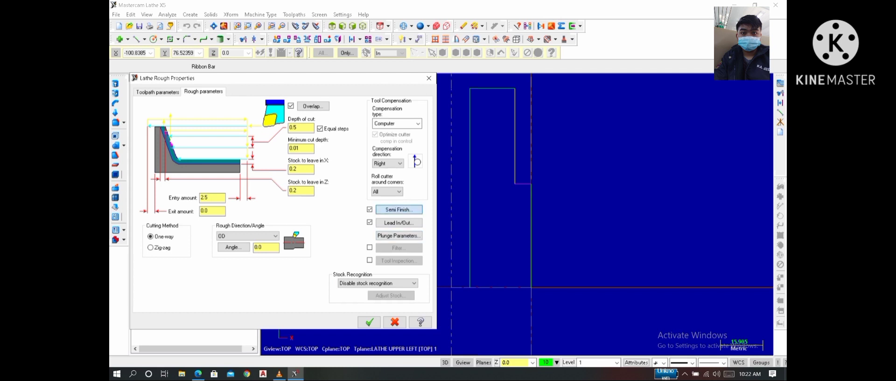
left_click(399, 209)
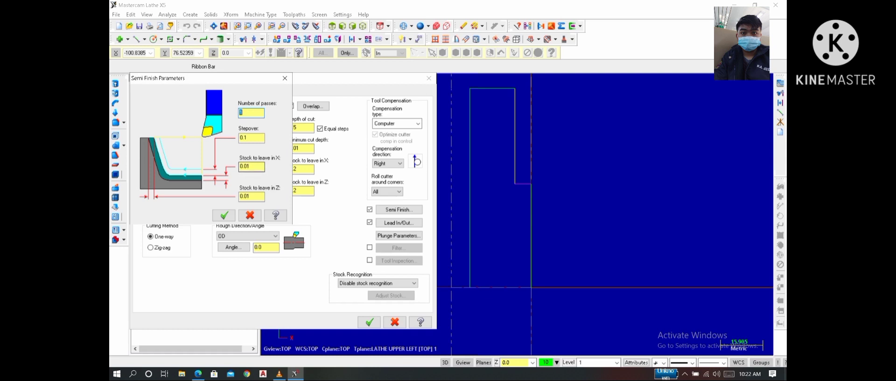
left_click(252, 167)
left_click(253, 196)
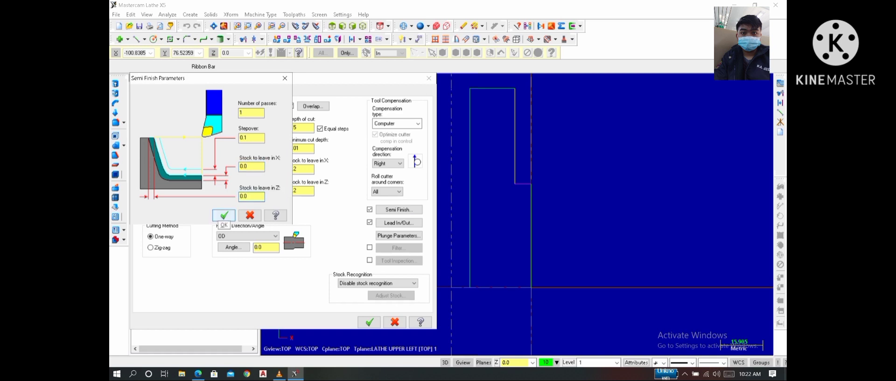
left_click(224, 216)
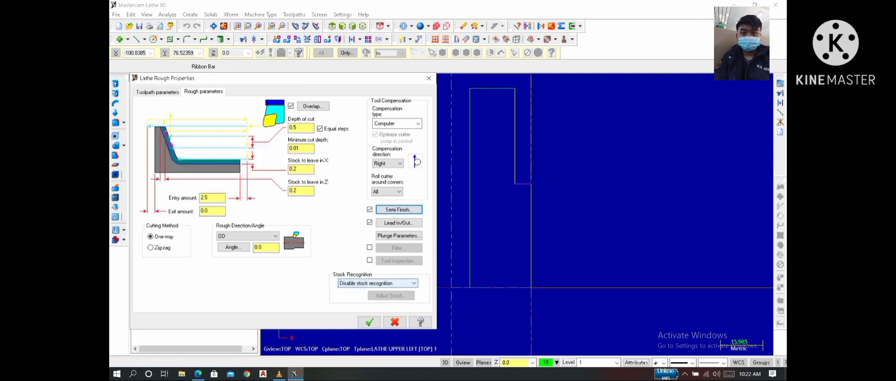
- Set stock recognition to use stock for outer boundary and generate the roughing toolpath
left_click(378, 283)
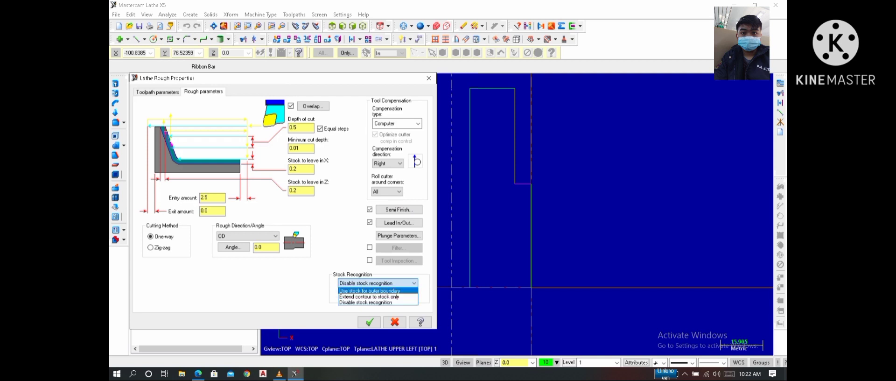
left_click(369, 291)
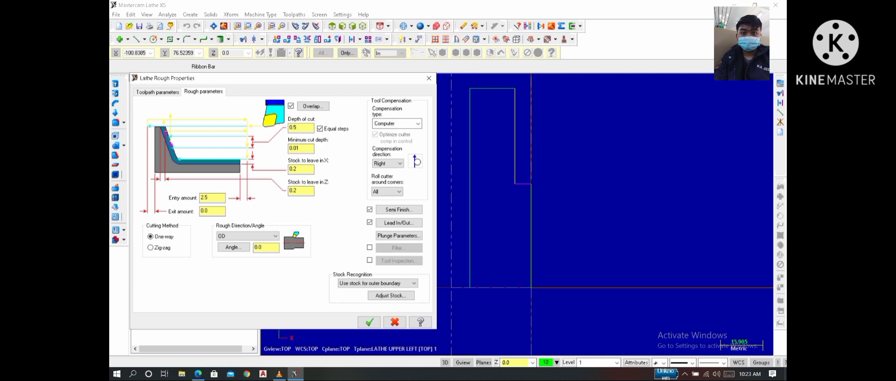
left_click(369, 321)
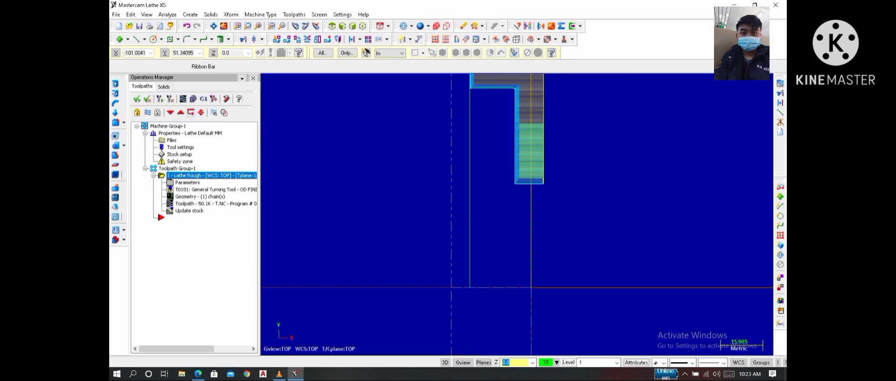
- Run the solid verification of the lathe rough operation at a reduced speed and inspect the machined flange in 3D
left_click(193, 98)
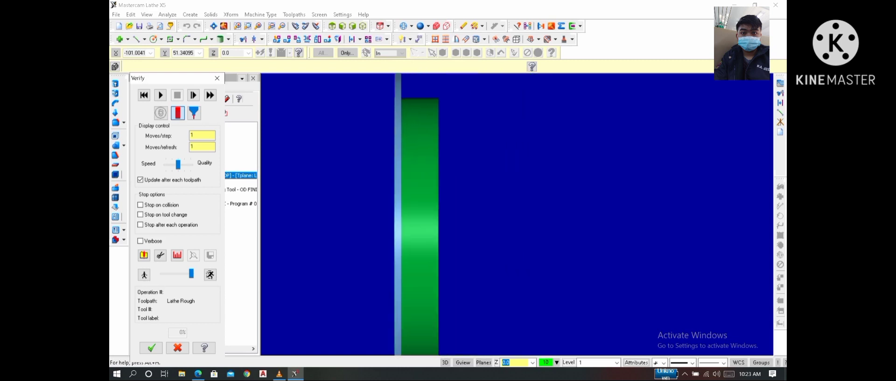
mouse_move(191, 274)
left_mouse_down()
mouse_move(169, 273)
mouse_move(182, 274)
left_mouse_up()
left_click(160, 95)
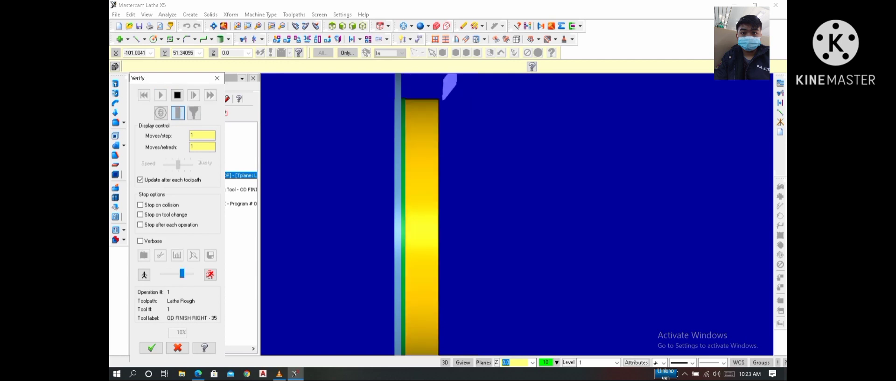
middle_click_drag(509, 210, 449, 190)
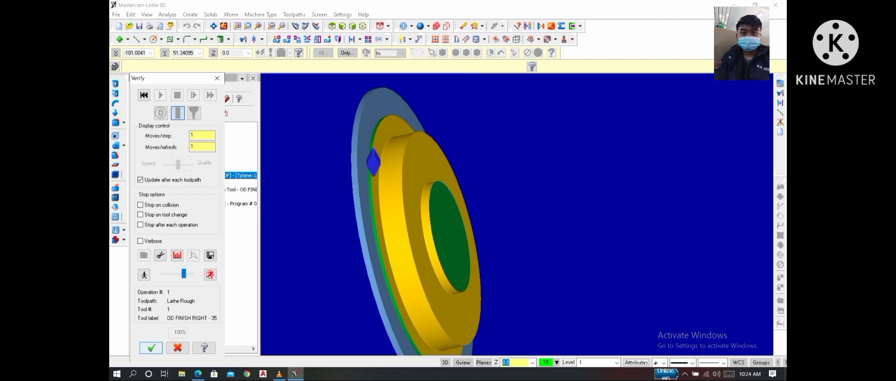
- Close the verification and post-process the lathe rough operation with NC file output enabled
left_click(150, 348)
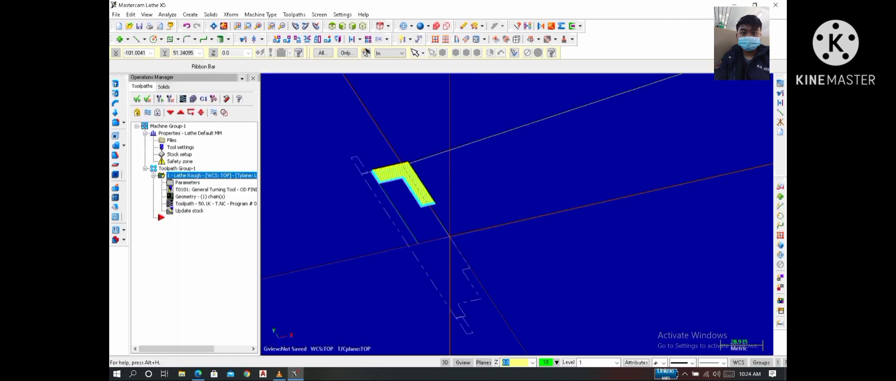
left_click(203, 98)
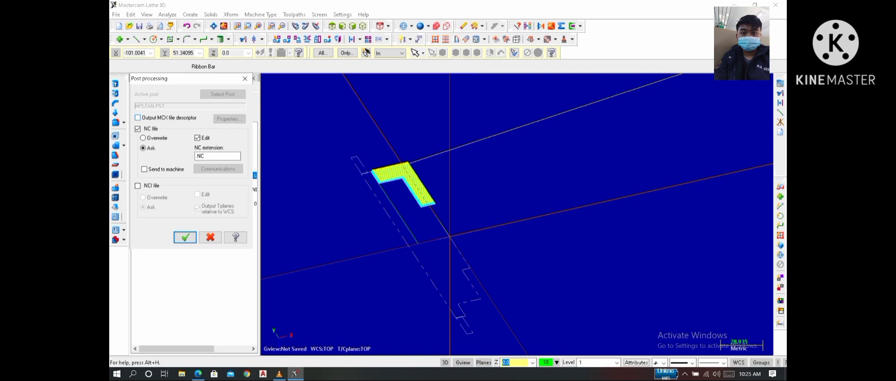
left_click(185, 237)
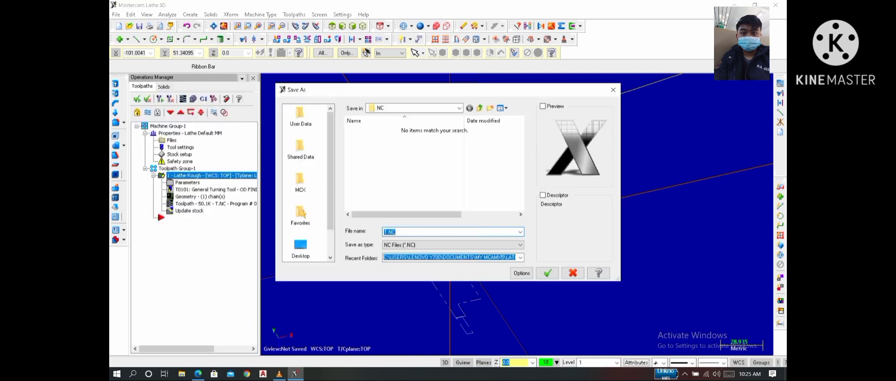
- Choose the Videos folder under This PC as the save location for the NC file
left_click(301, 248)
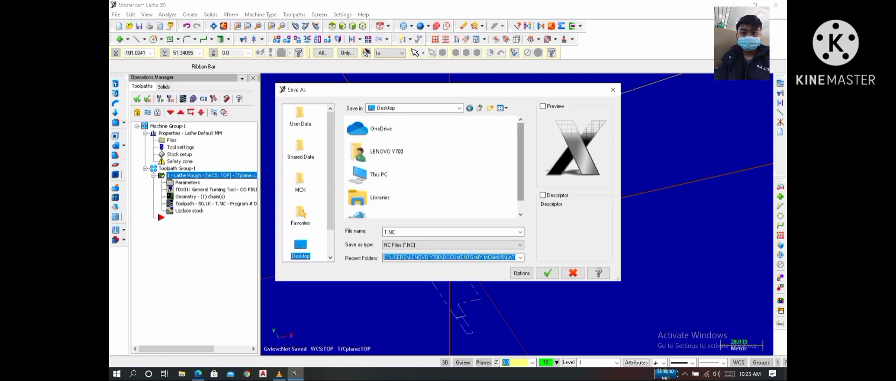
scroll(395, 164, "down", 1)
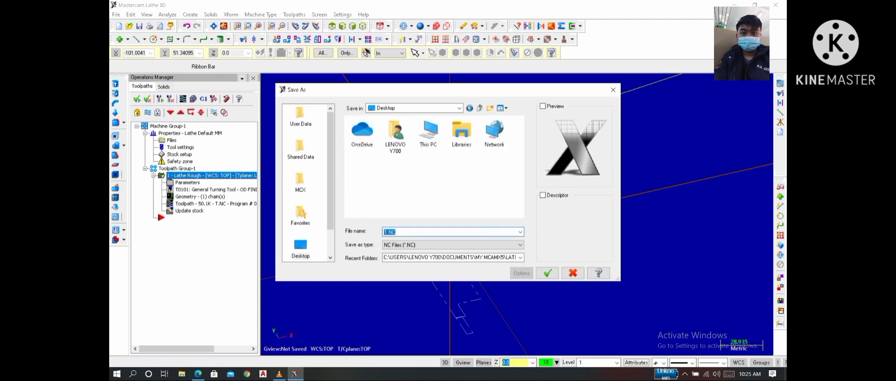
left_click(301, 248)
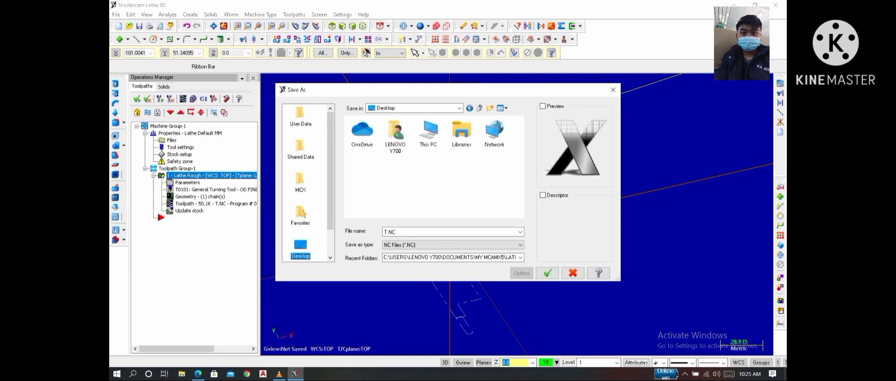
double_click(429, 132)
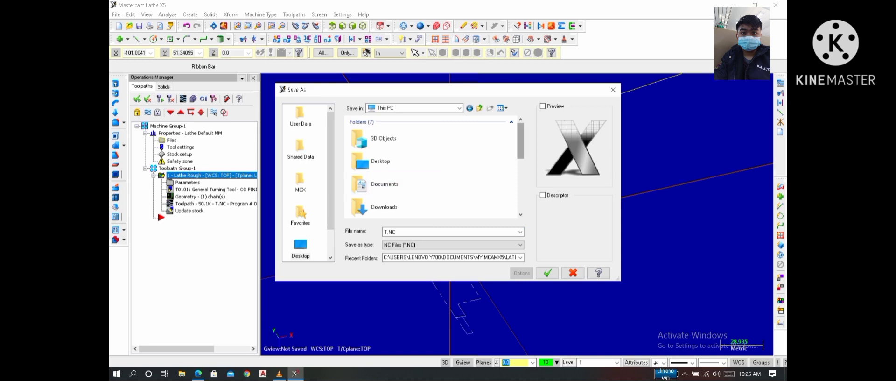
scroll(431, 168, "down", 1)
scroll(397, 174, "down", 3)
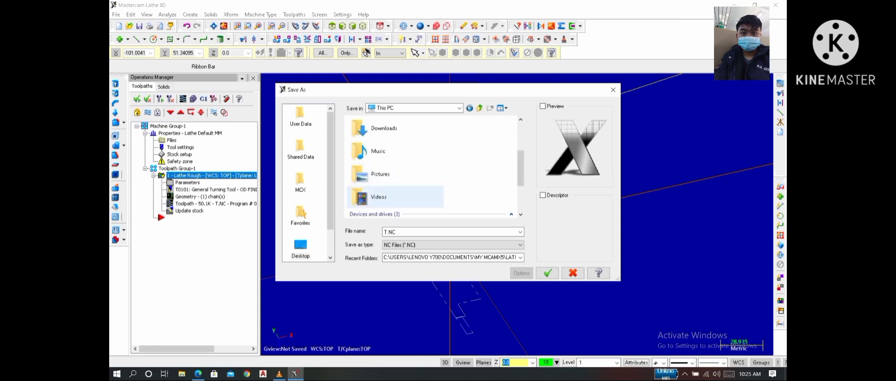
double_click(379, 197)
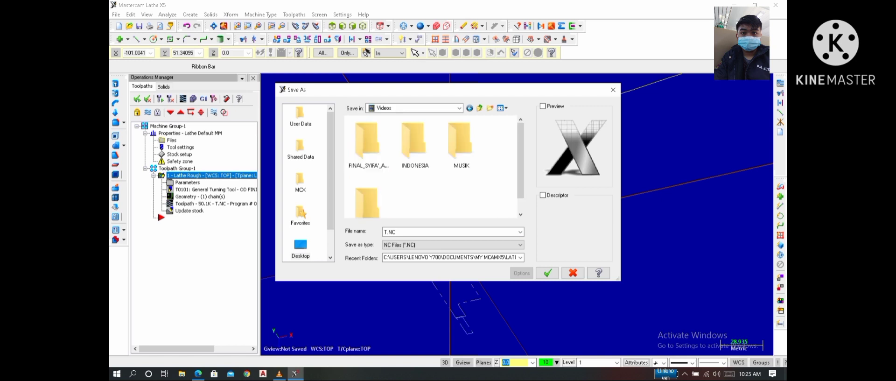
left_click_drag(521, 163, 521, 176)
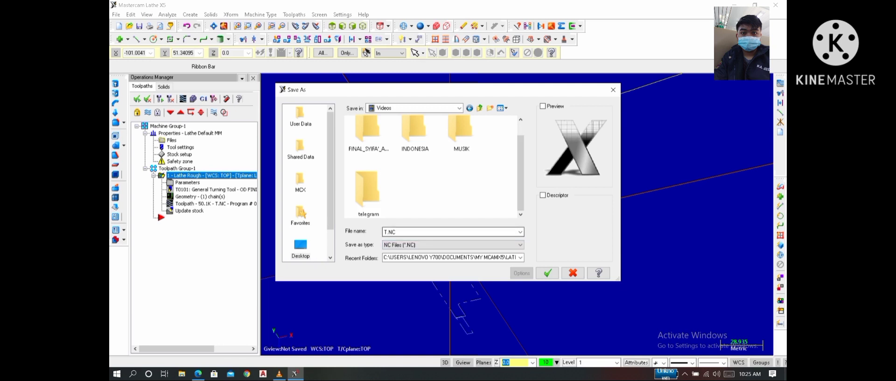
- Replace the NC file's default name with the author's name
left_click(392, 231)
key("BackSpace")
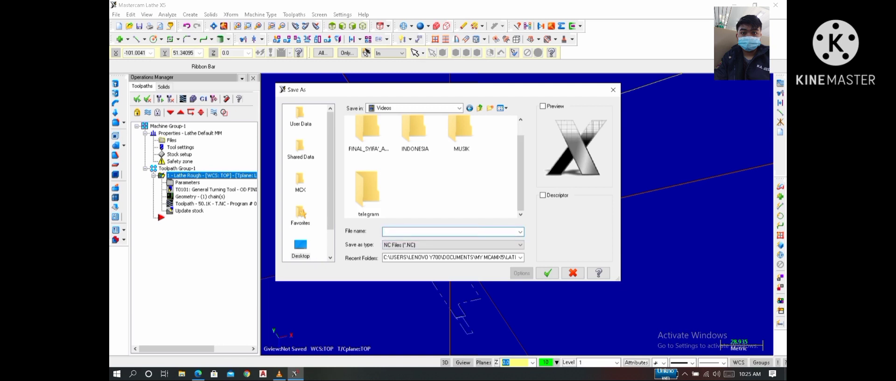
type("Sachrulaenunnaj")
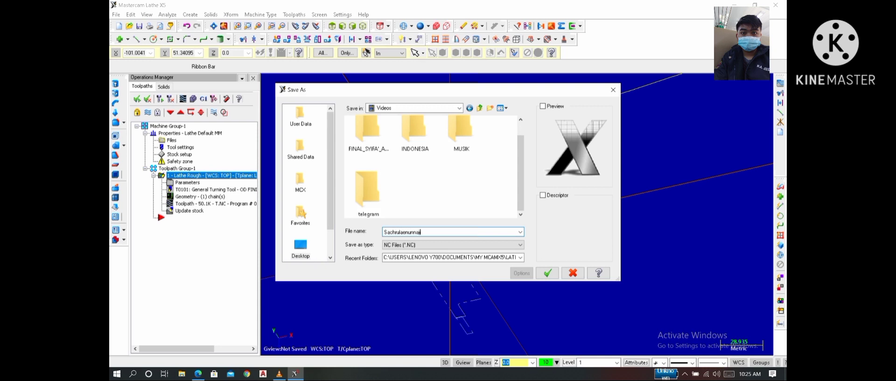